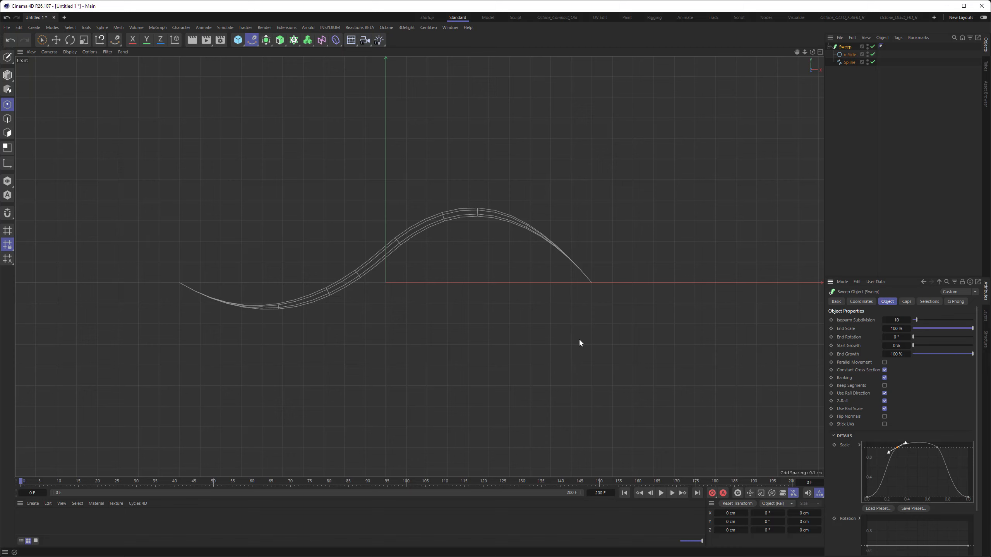
Widen the sweep's Scale curve so the thickness stays nearly full and tapers only near both ends, checking it in perspective.
drag(897, 448, 957, 446)
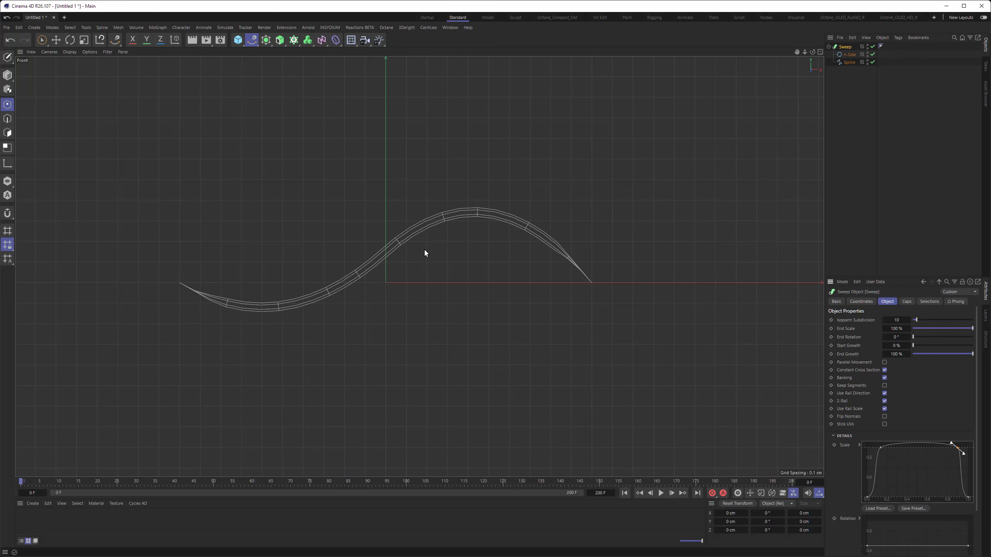
key(F1)
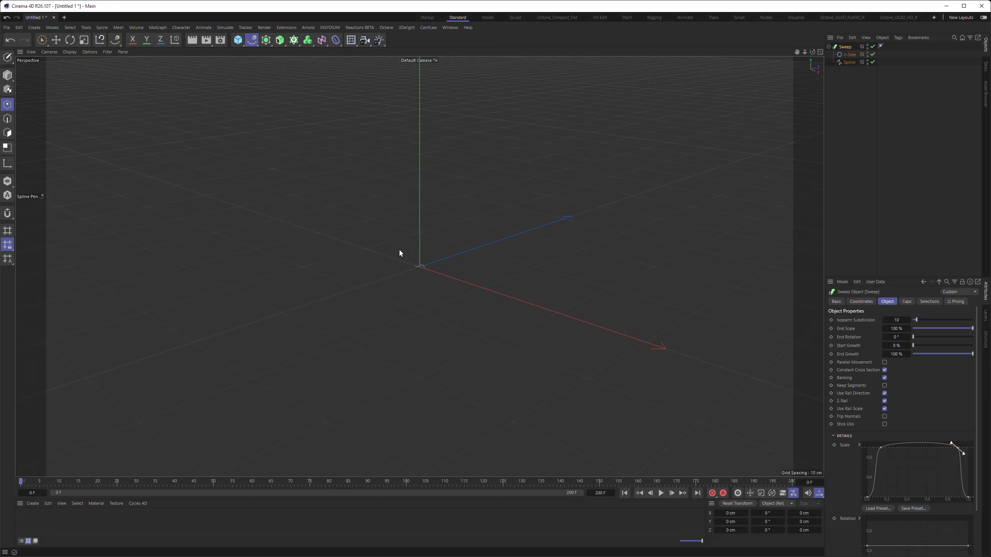
key(h)
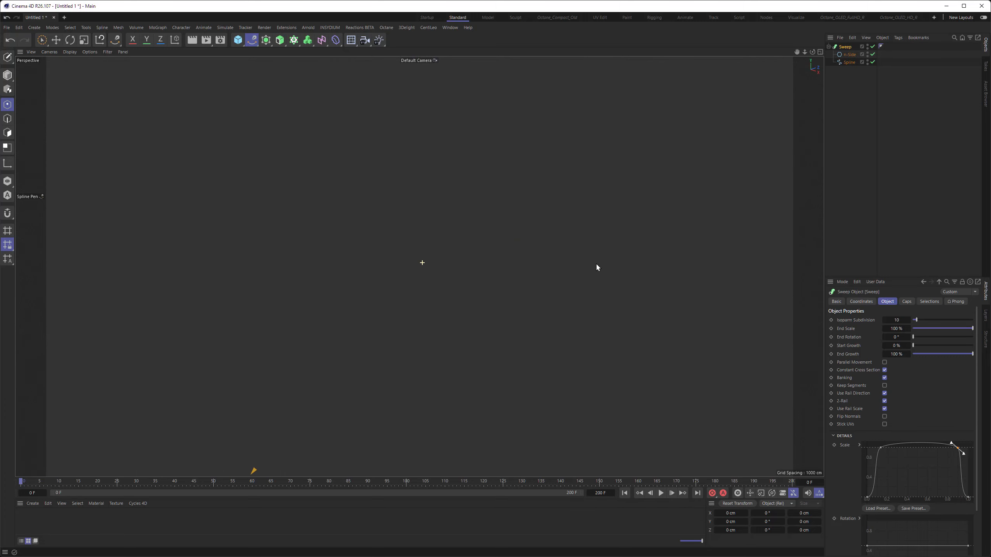
scroll(458, 283, up, 5)
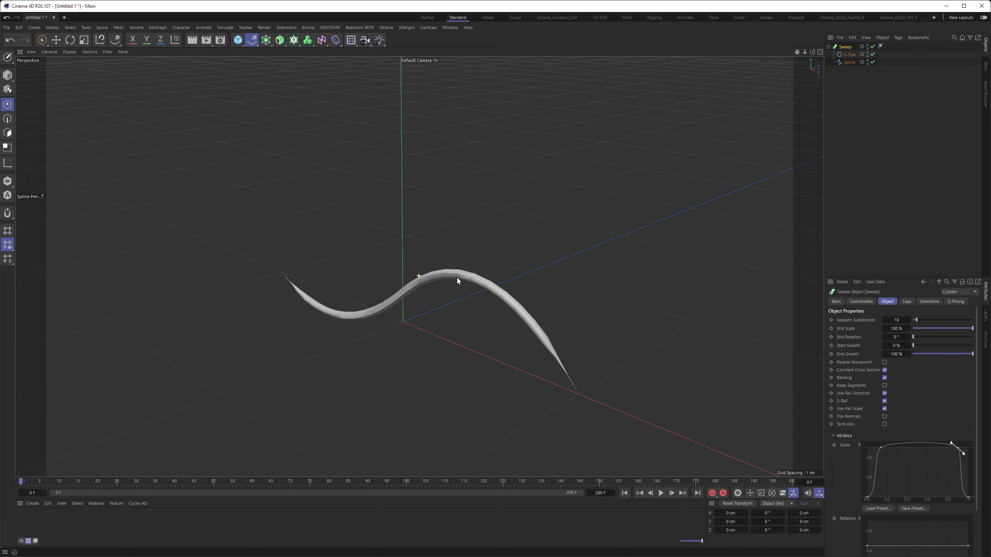
alt+drag(481, 292, 481, 264)
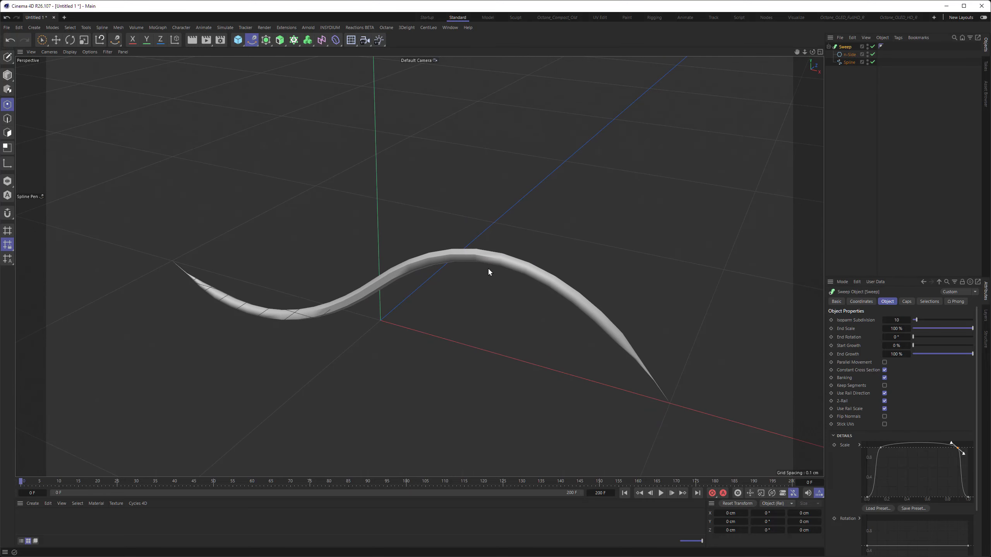
alt+drag(457, 255, 418, 263)
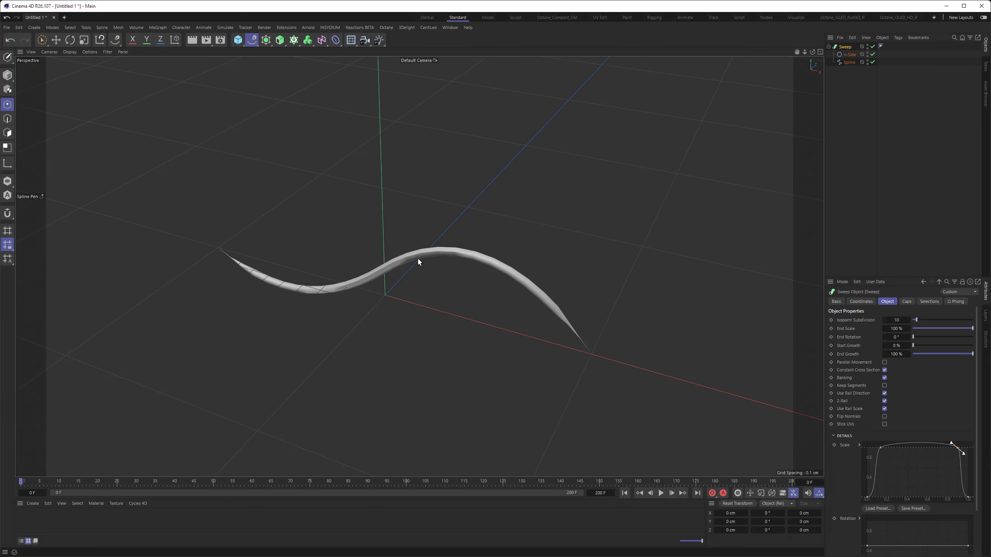
Set the n-Side profile's number of sides to 4.
click(847, 55)
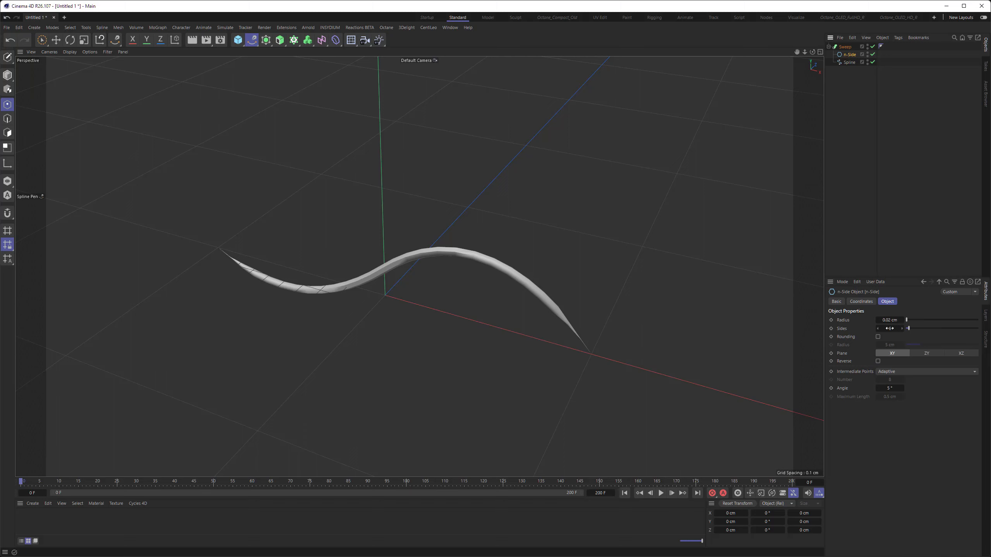
click(891, 328)
text(4)
key(Return)
mouse_move(410, 266)
alt+mouse_down()
mouse_move(345, 220)
mouse_move(421, 252)
alt+mouse_up()
alt+right_drag(411, 264, 470, 261)
mouse_move(429, 244)
alt+mouse_down()
mouse_move(385, 234)
mouse_move(435, 249)
alt+mouse_up()
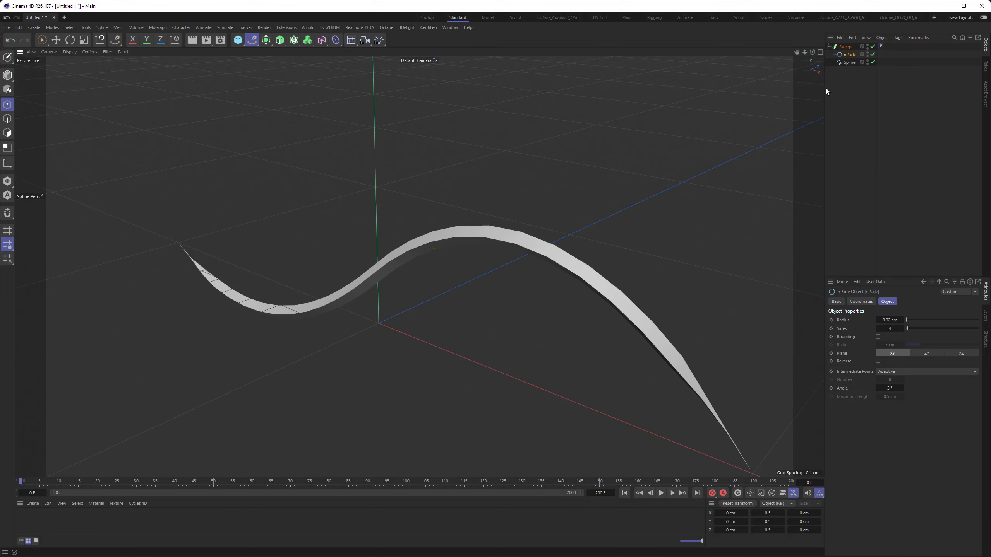
Set the sweep's Phong Angle to 100° to smooth its shading.
click(846, 48)
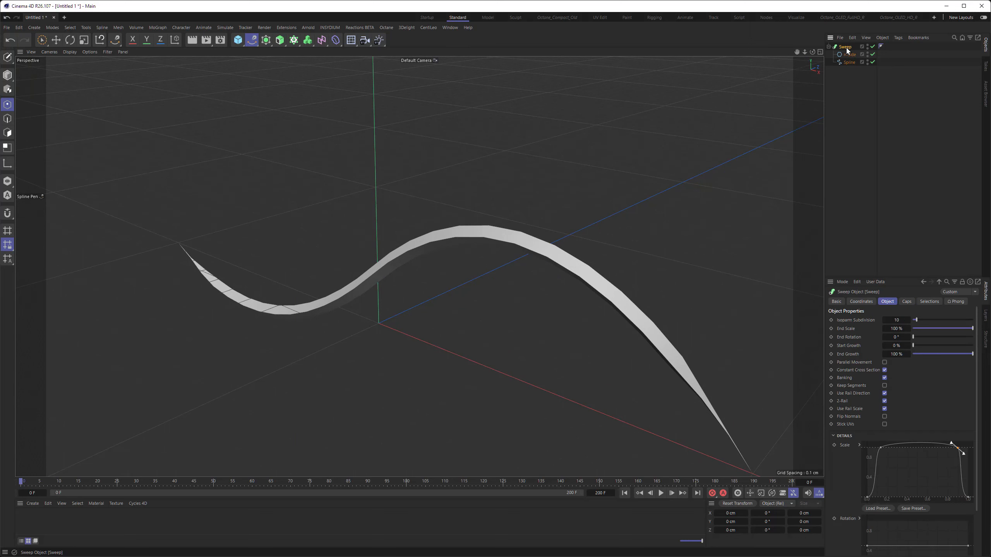
click(953, 301)
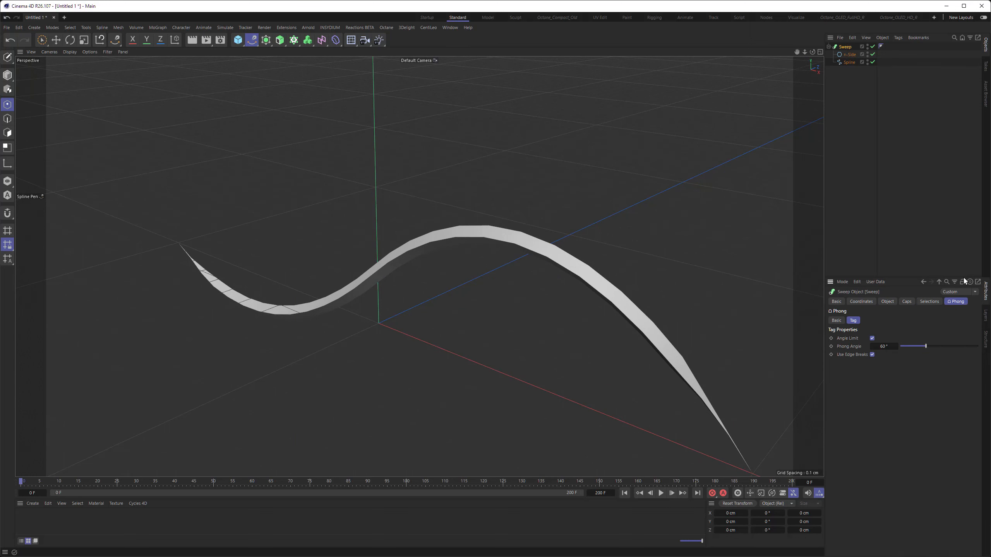
click(882, 347)
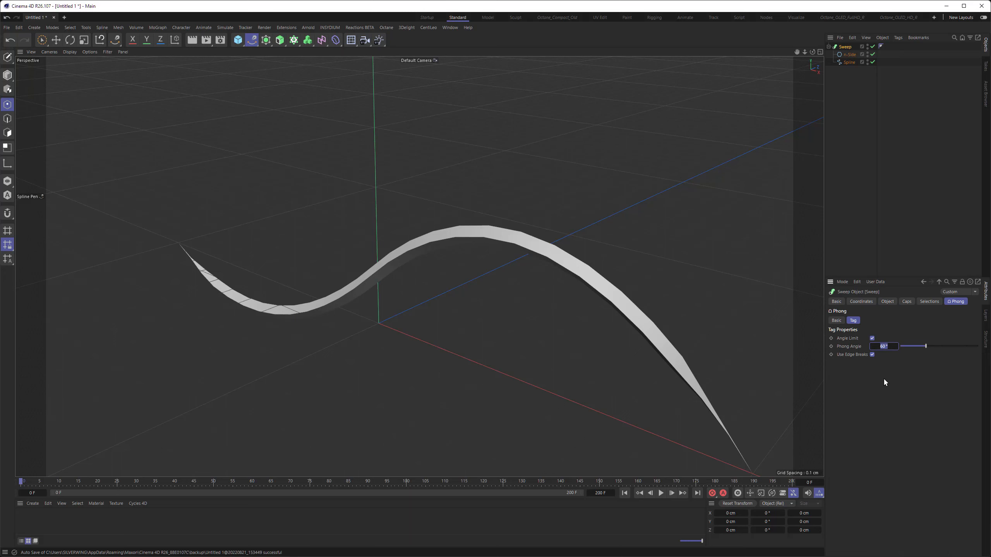
text(100)
key(Return)
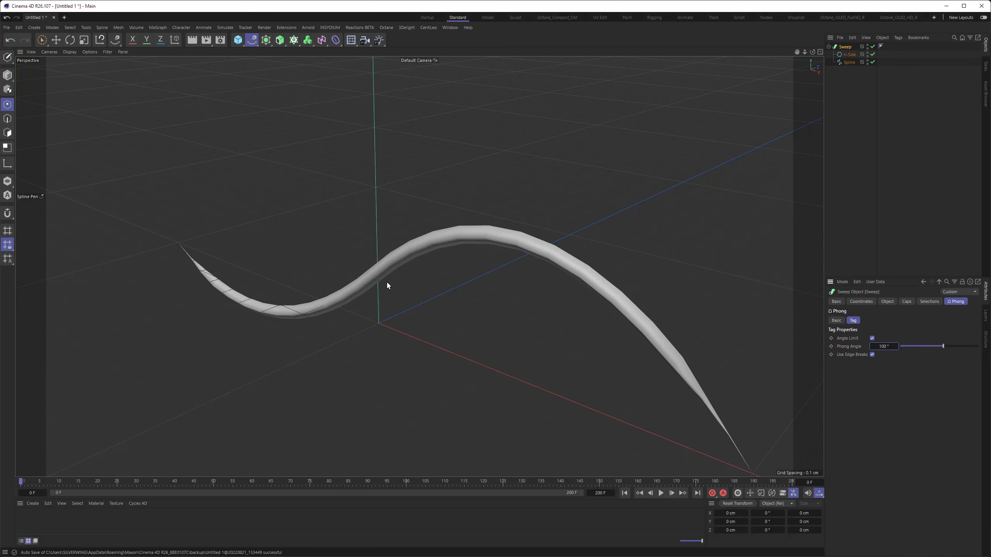
mouse_move(386, 280)
alt+mouse_down()
mouse_move(405, 204)
mouse_move(321, 219)
mouse_move(443, 246)
mouse_move(465, 231)
mouse_move(464, 240)
mouse_move(429, 234)
mouse_move(468, 230)
alt+mouse_up()
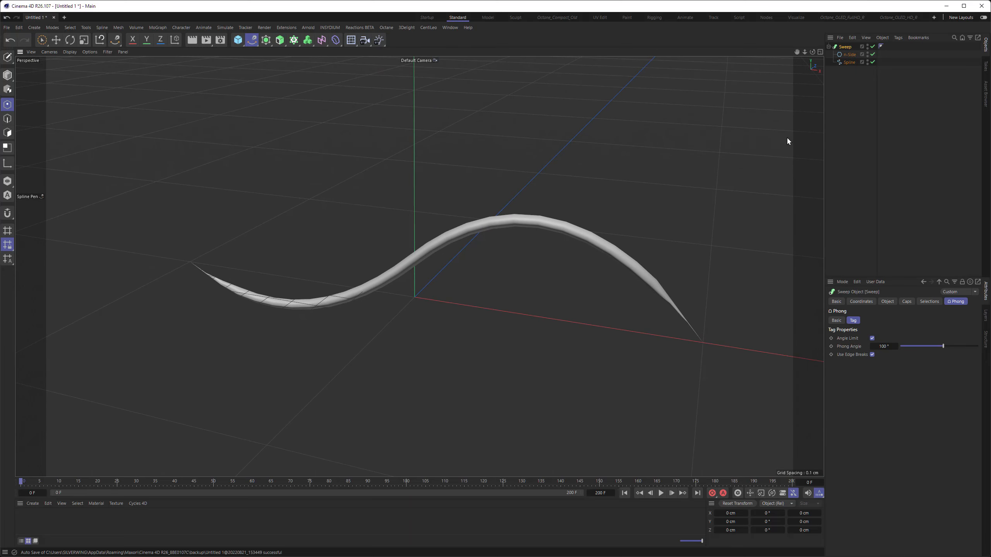
Reduce the path spline's uniform intermediate points to 4.
click(848, 62)
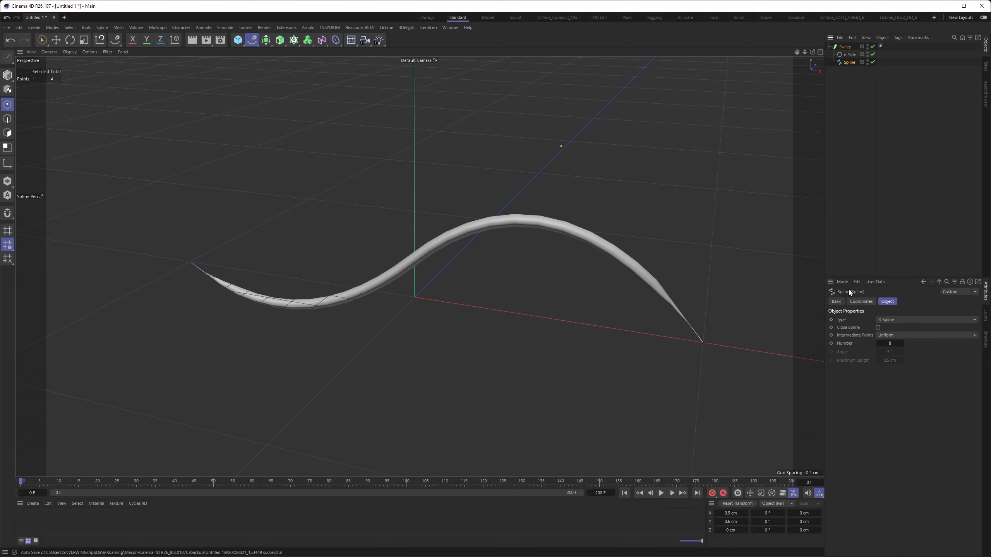
click(890, 343)
key(Return)
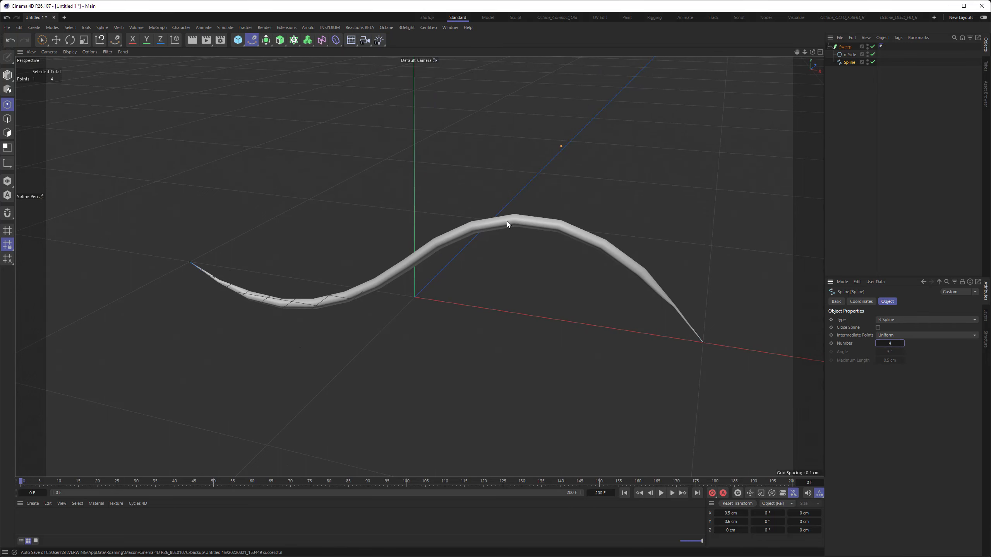
scroll(474, 227, down, 5)
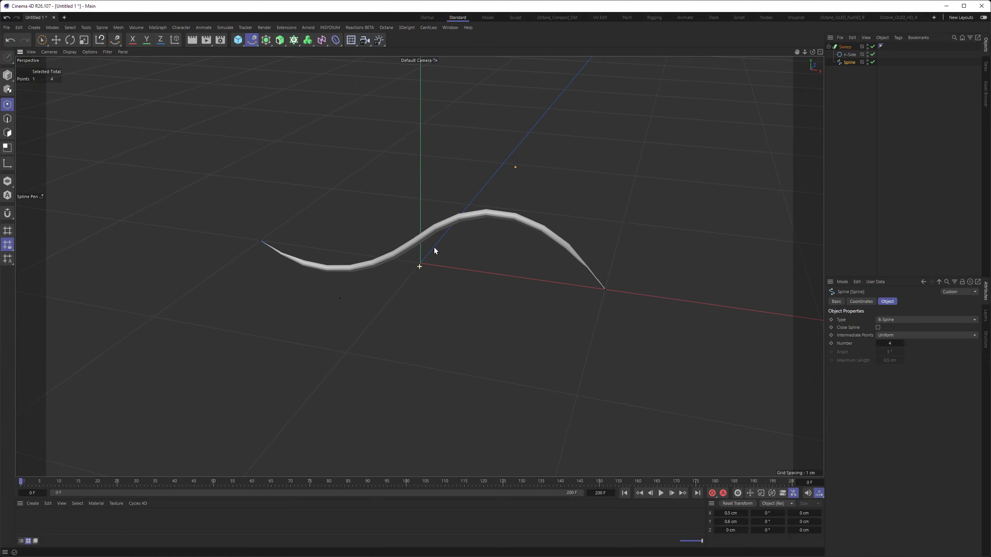
alt+drag(418, 255, 443, 258)
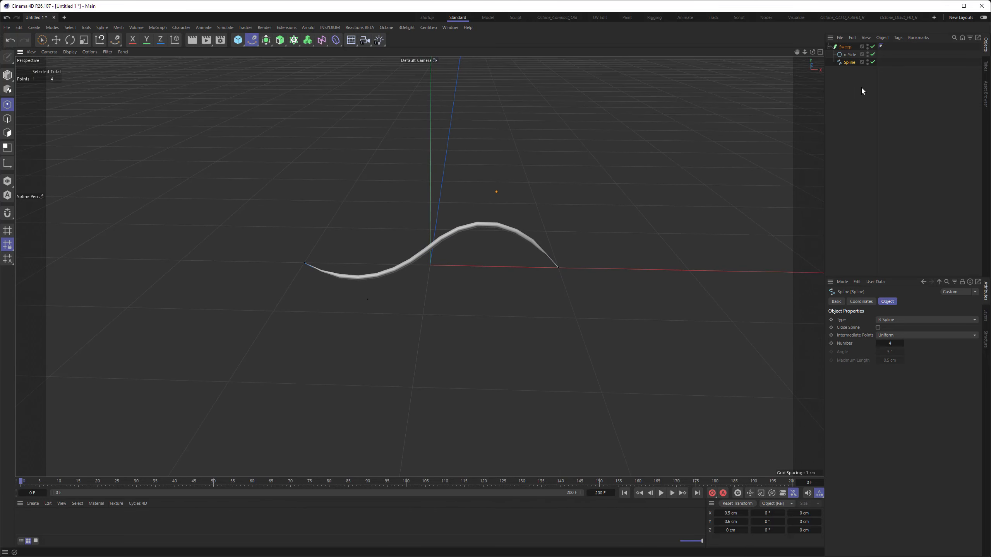
Duplicate the sweep and, with snapping on, move the copy's inner spline points to Y -0.6 cm and raise its left end inward.
ctrl+drag(845, 47, 850, 105)
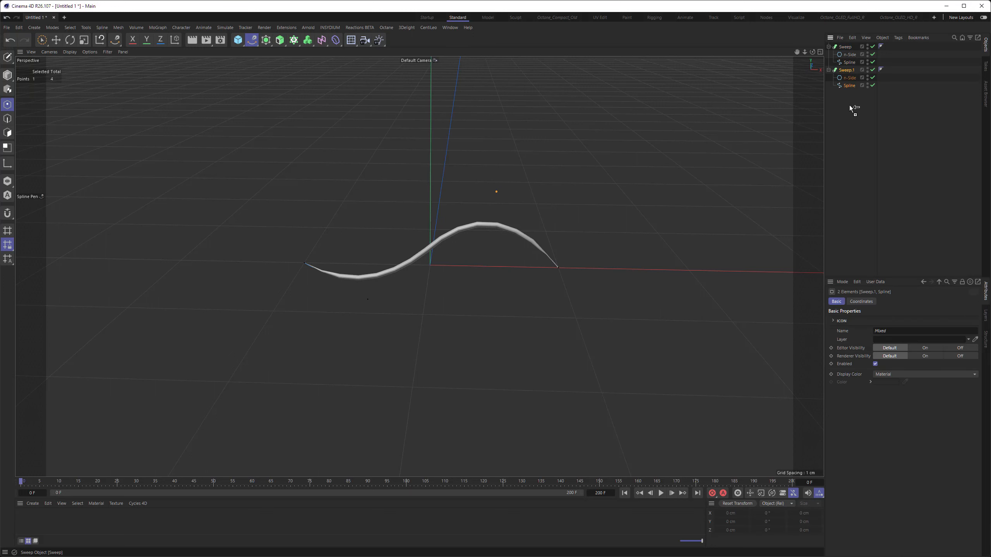
click(848, 86)
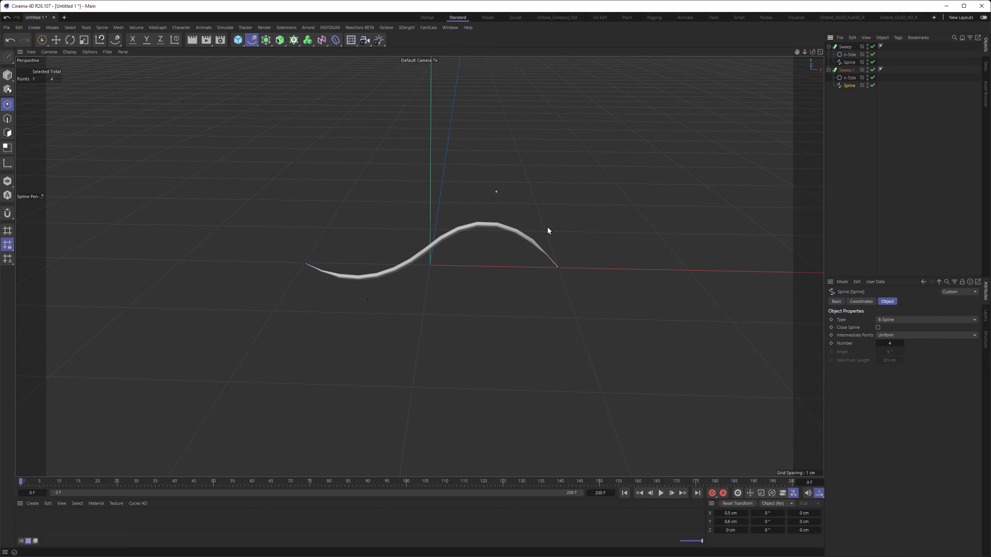
key(F4)
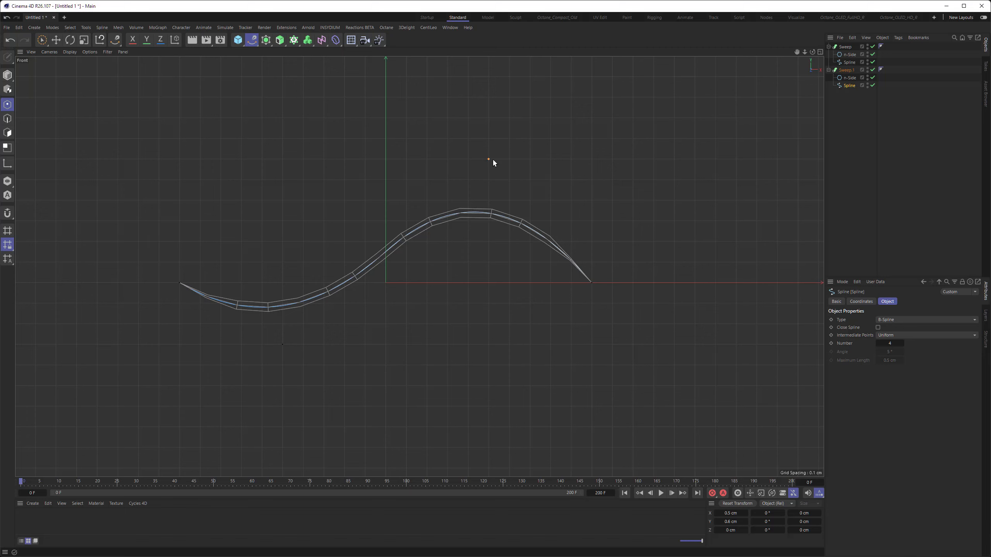
key(shift+s)
drag(489, 158, 408, 381)
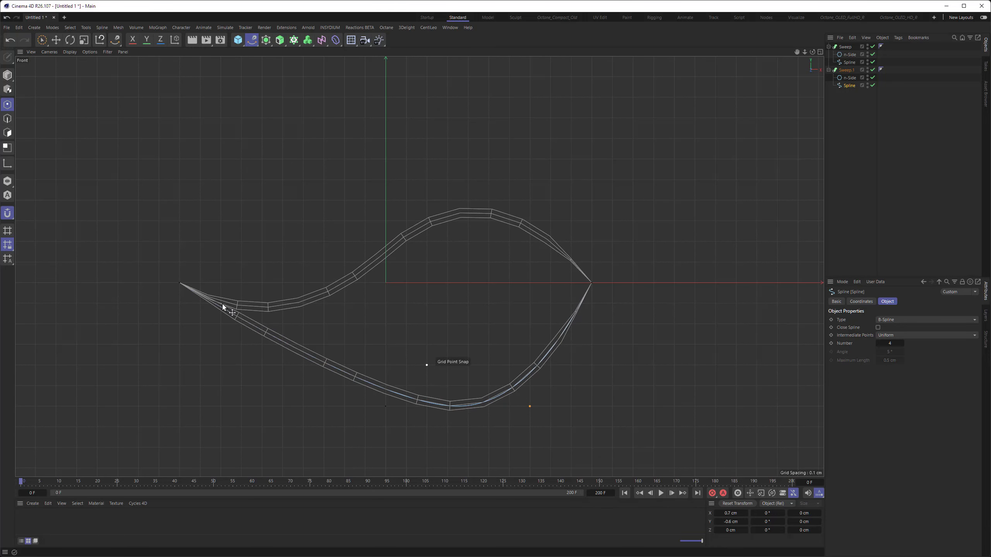
drag(179, 283, 261, 242)
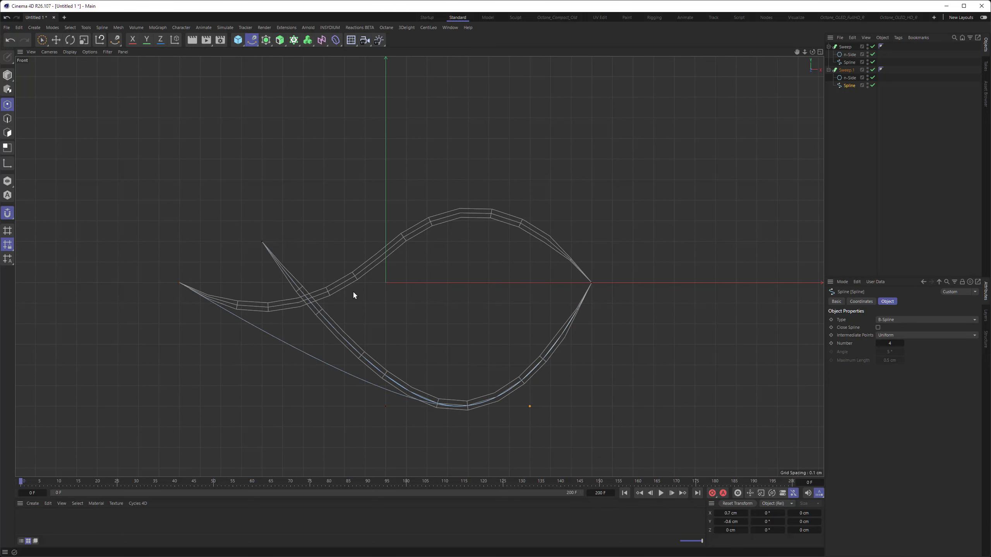
key(F1)
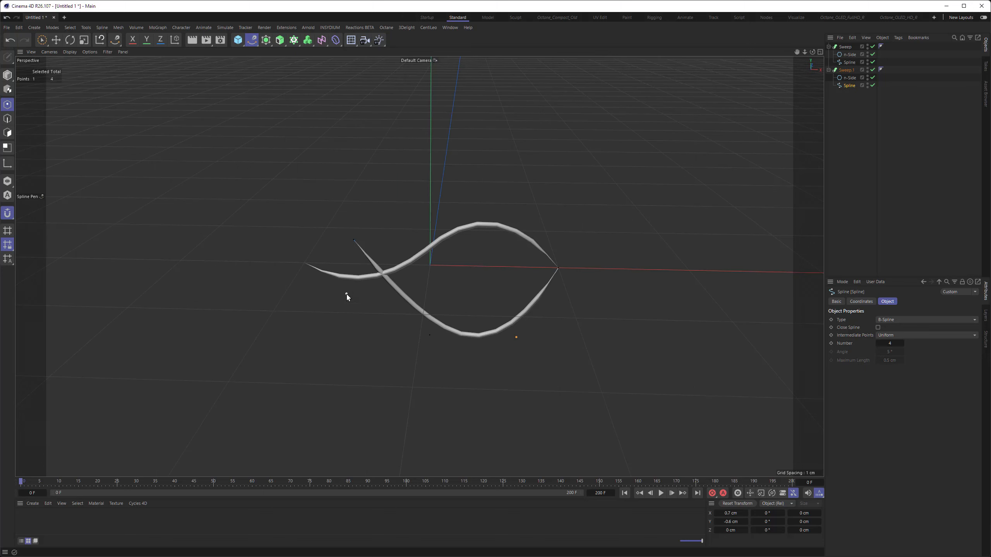
alt+drag(411, 266, 425, 290)
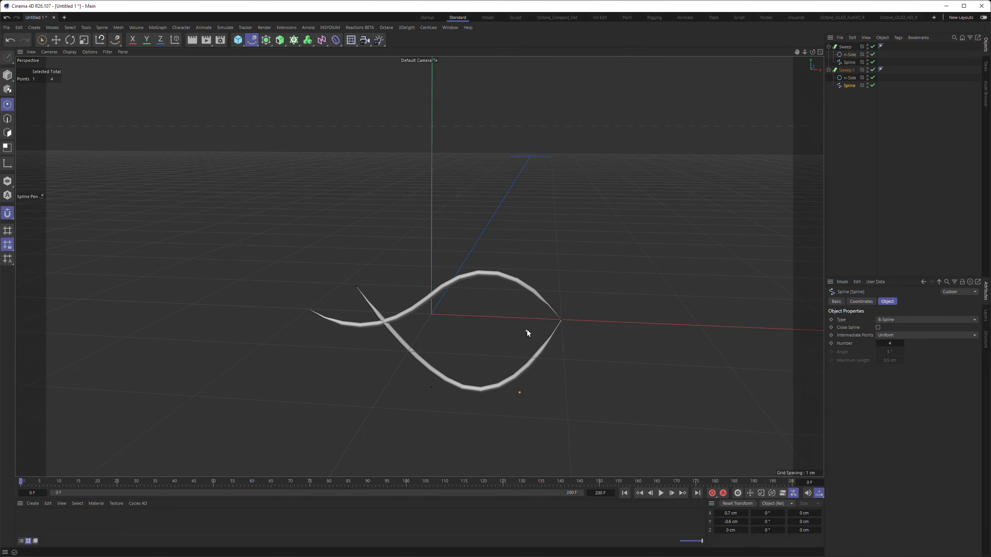
Move the copied spline's inner point at X 0 cm, Y -0.6 cm back to Z 0.4 cm in the top view.
alt+drag(526, 331, 388, 352)
click(384, 346)
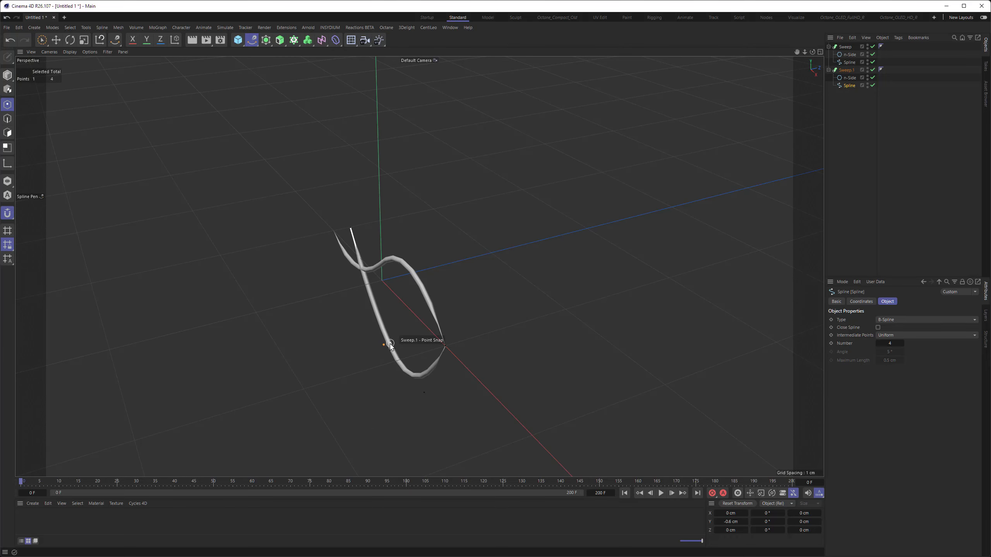
key(F4)
key(F3)
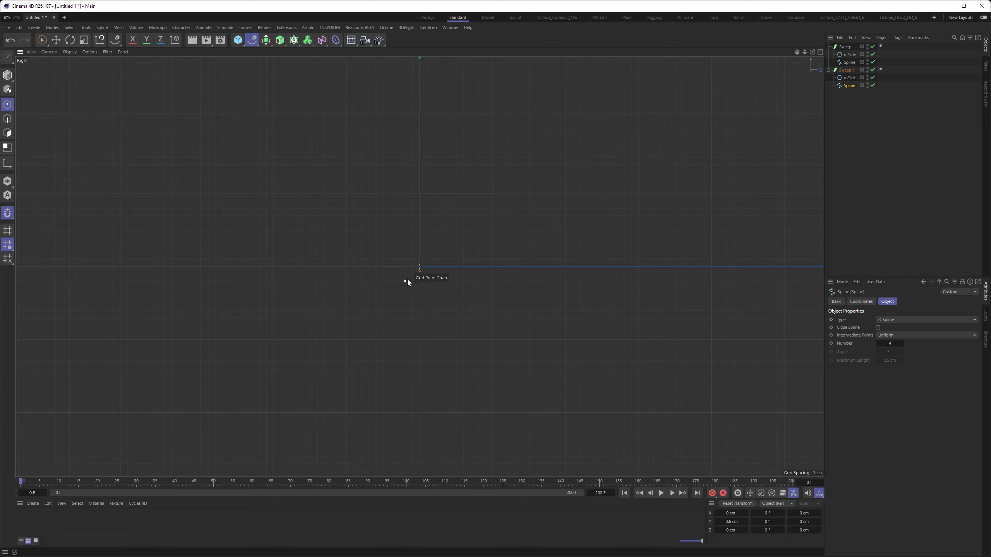
key(F2)
scroll(437, 266, up, 4)
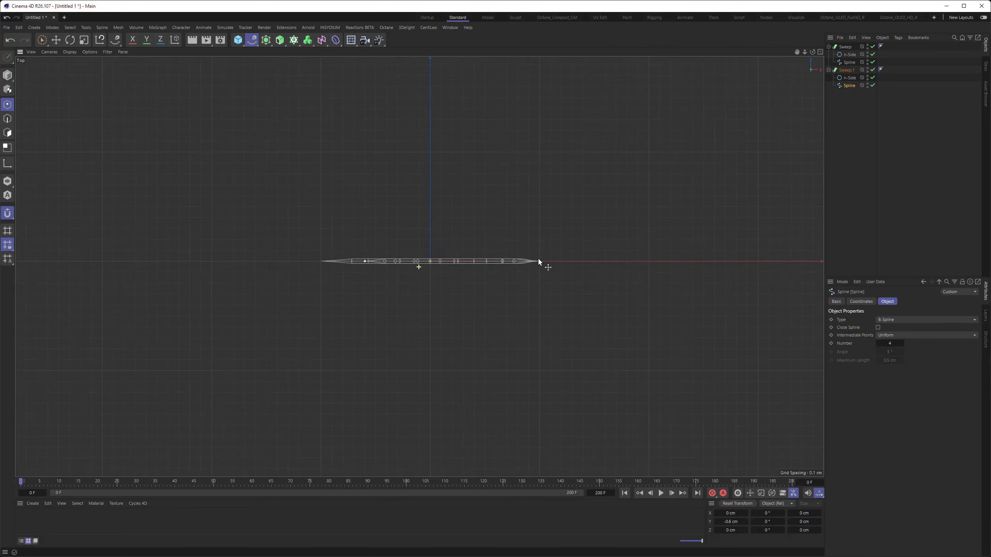
alt+middle_drag(450, 254, 423, 283)
drag(424, 282, 422, 222)
Bend the original spline in the top view, moving its right inner point to Z -0.2 cm and its left inner point to about Z 0.2 cm.
click(850, 62)
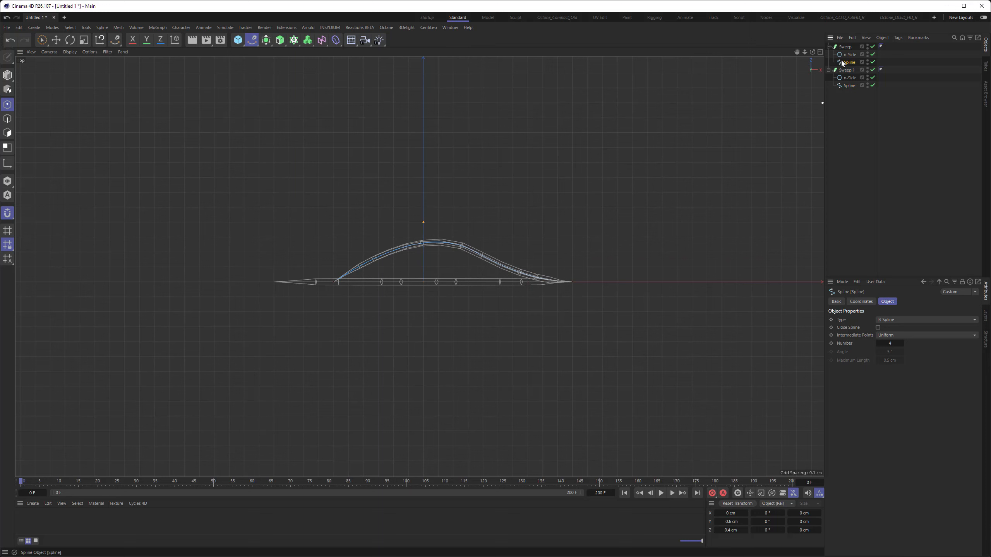
drag(498, 282, 498, 311)
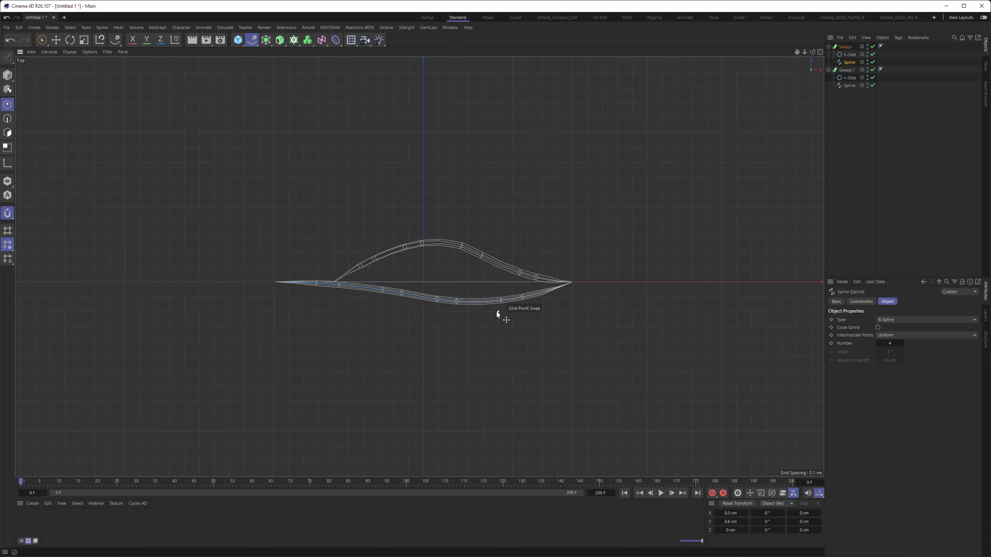
drag(348, 279, 349, 252)
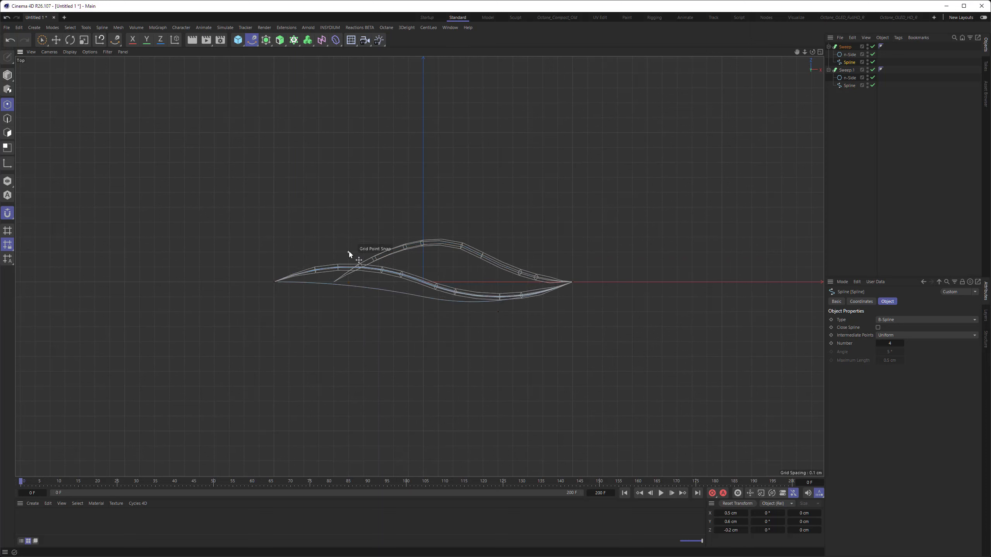
key(F1)
alt+drag(377, 296, 357, 258)
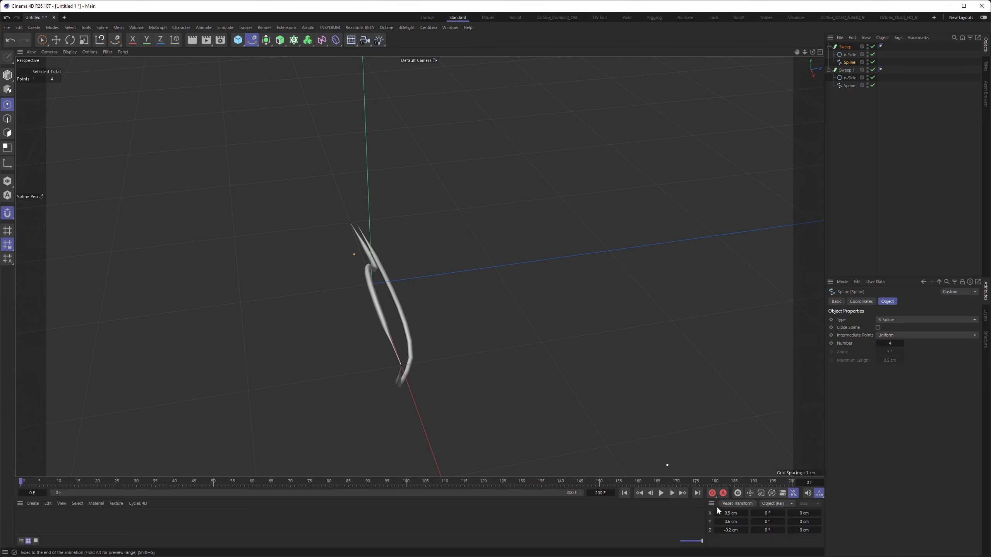
Set the Z position of the original spline's right inner point to 0.2 cm and orbit around both strands.
click(726, 530)
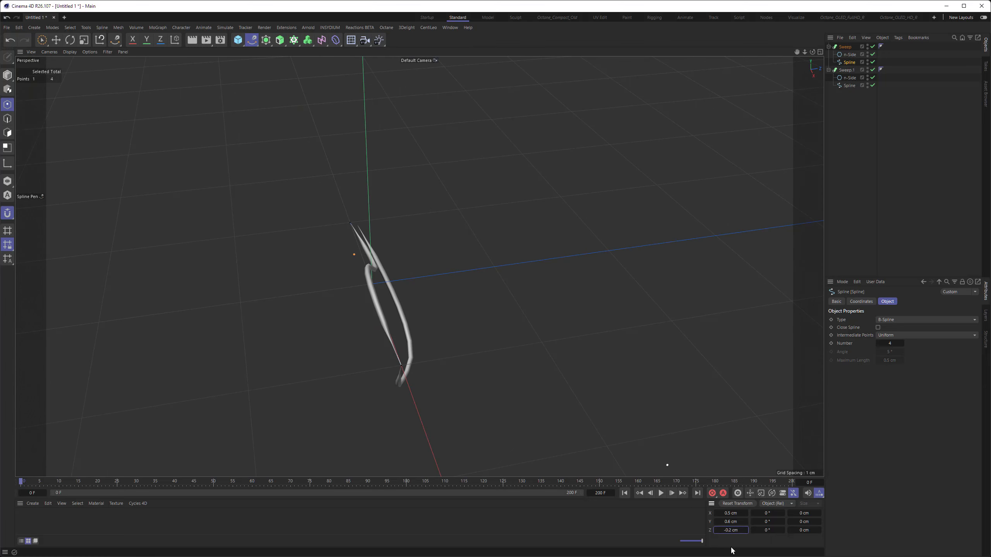
key(Return)
alt+drag(396, 278, 417, 253)
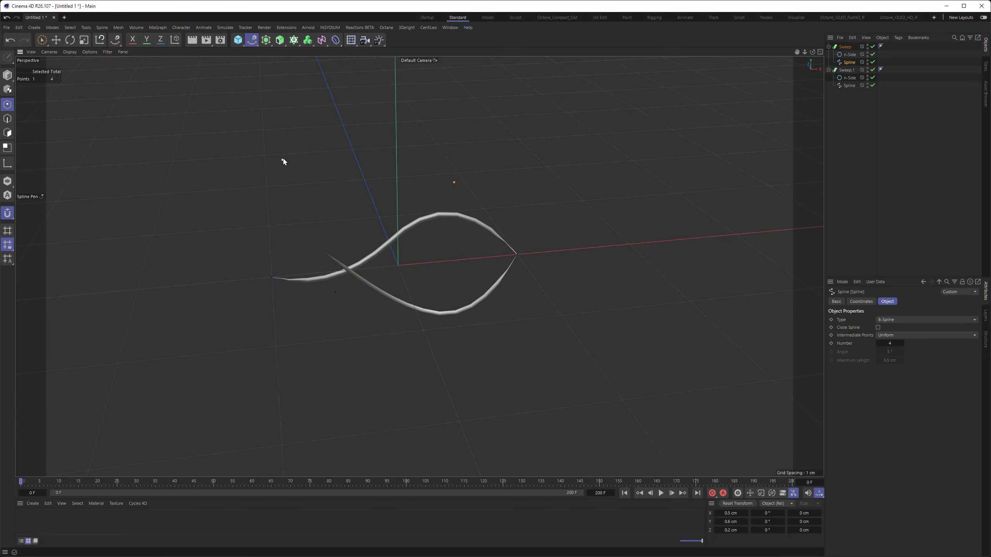
alt+drag(329, 222, 361, 244)
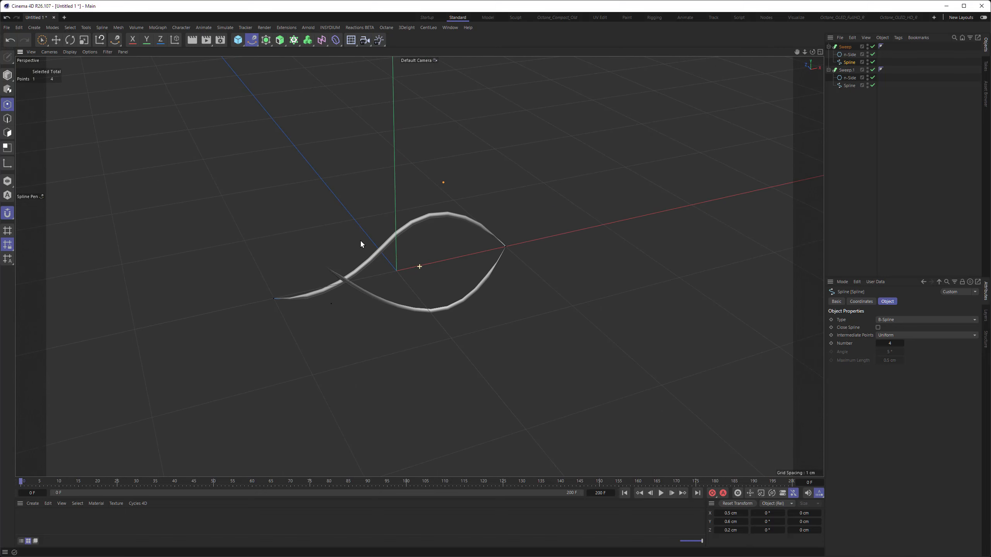
Add a sphere primitive at the origin and set its radius to 0.1 cm.
click(238, 40)
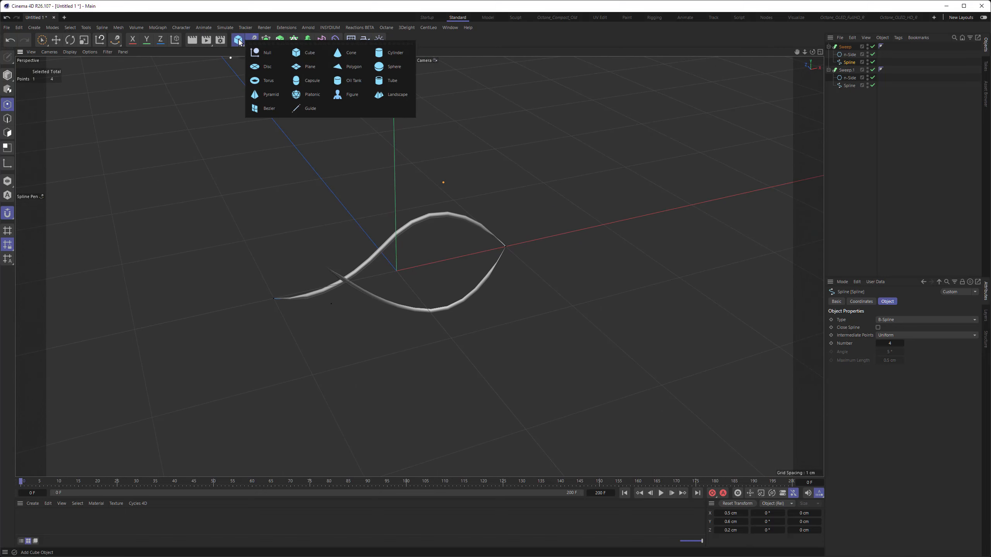
click(401, 65)
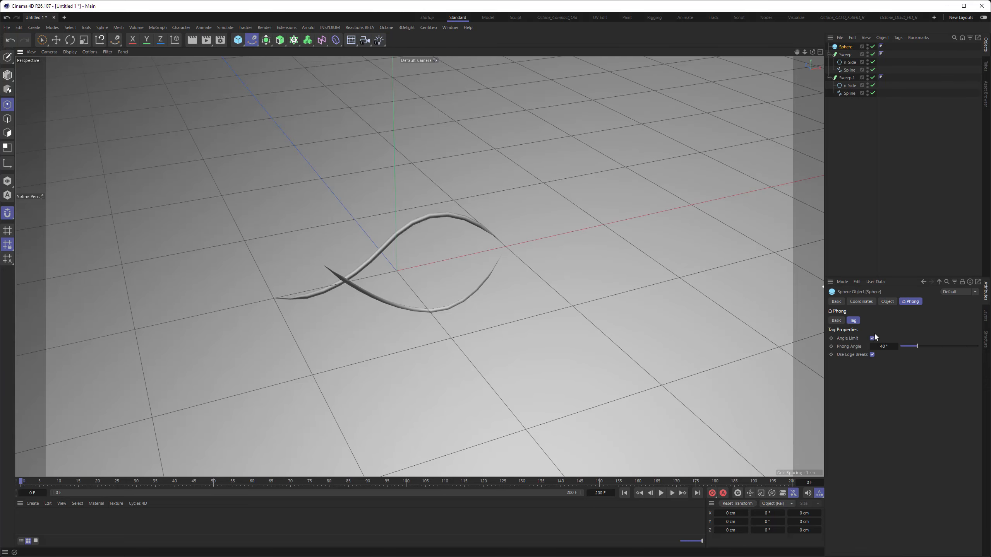
click(859, 302)
click(885, 301)
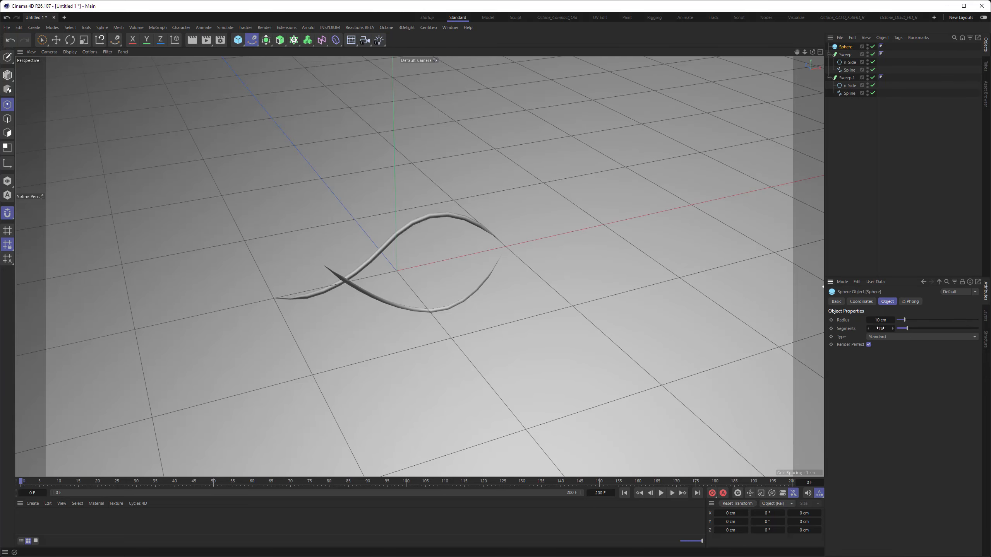
click(878, 320)
text(1)
key(Return)
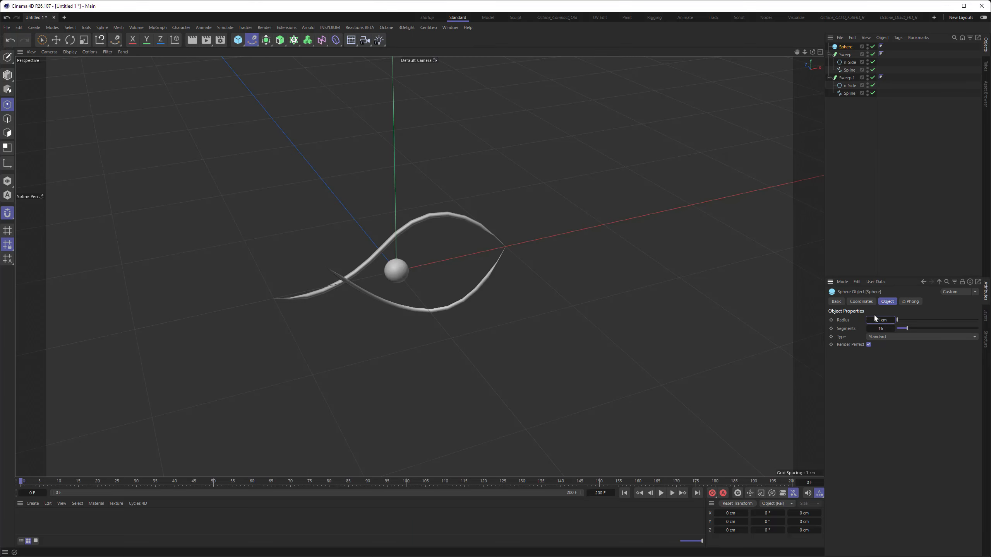
Reduce the sphere's radius to 0.02 cm so it matches the thin strands better.
scroll(416, 284, up, 5)
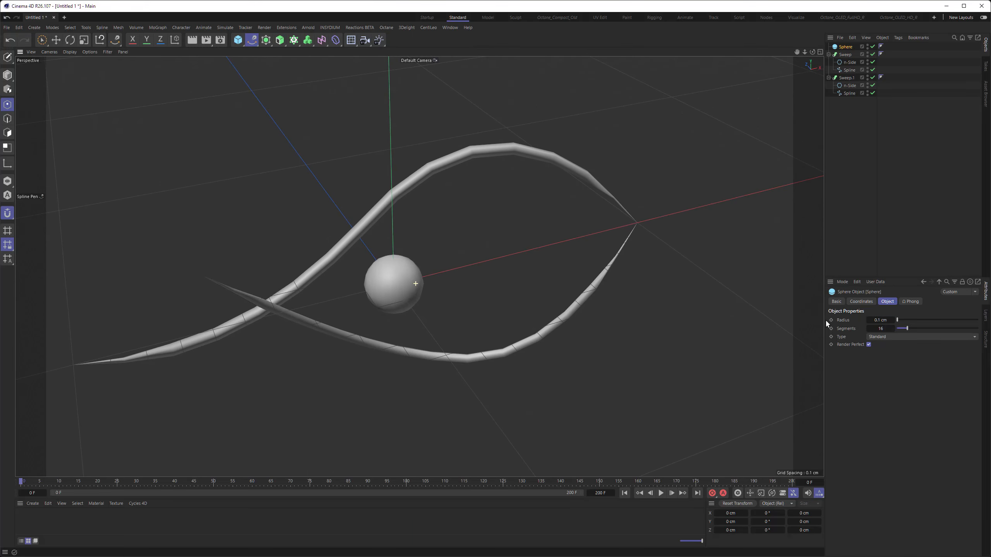
drag(875, 319, 926, 316)
text(.02)
key(Return)
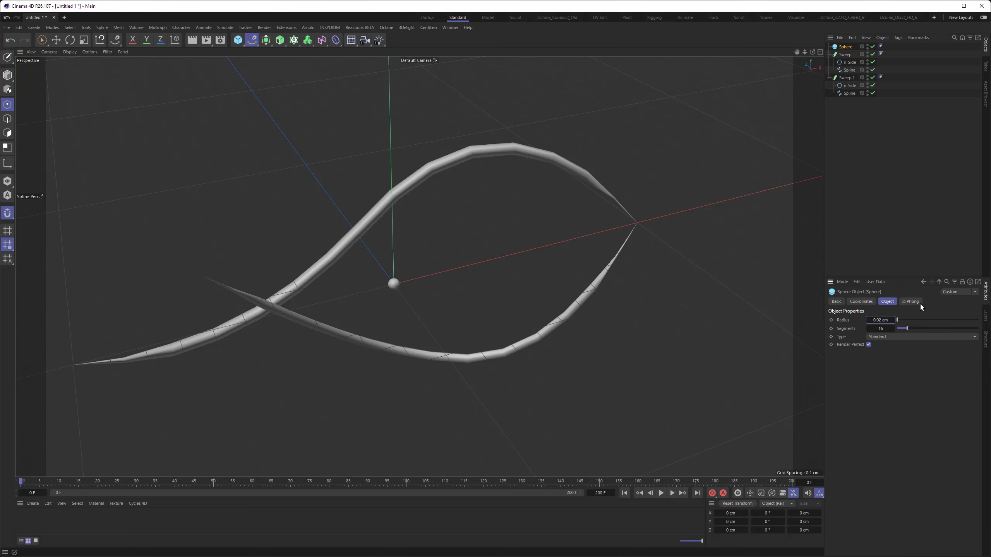
Set the sphere's type to Hexahedron and display its real polygon edges as wireframe in the viewport.
scroll(410, 280, up, 2)
scroll(383, 285, up, 5)
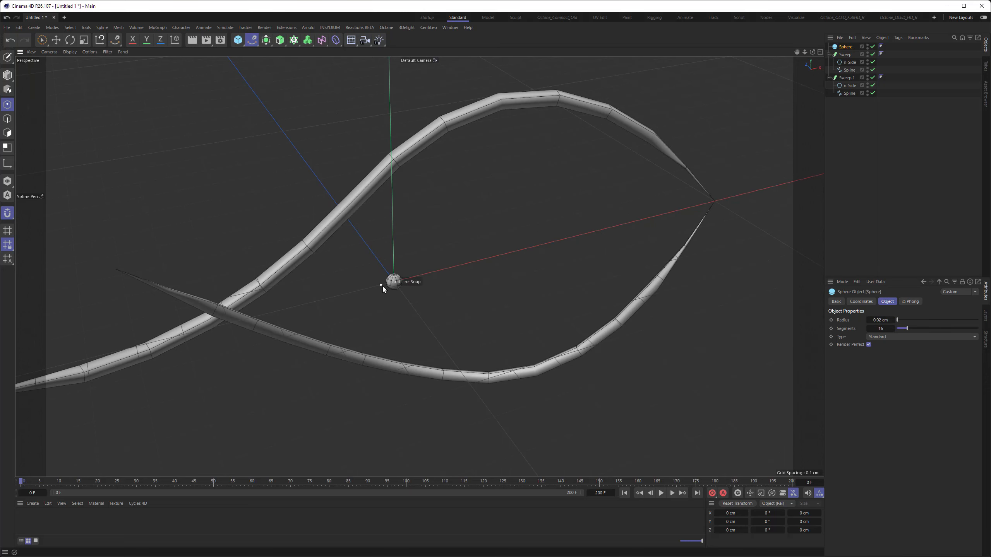
alt+drag(447, 263, 368, 263)
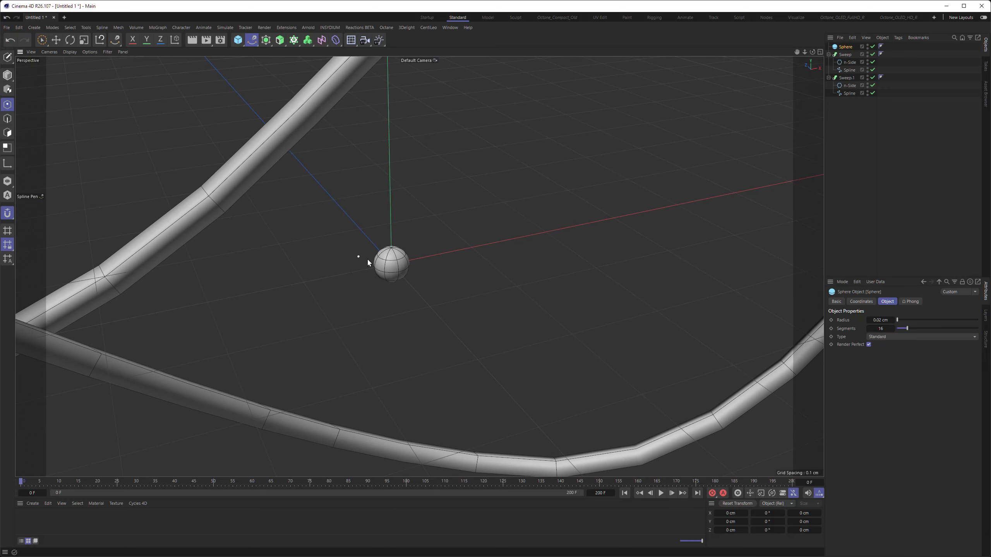
click(879, 339)
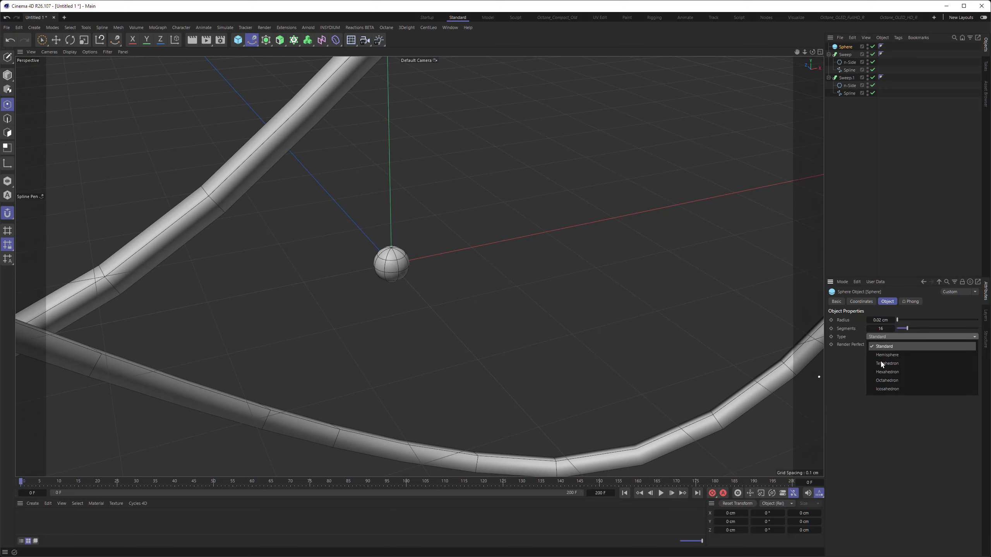
click(885, 373)
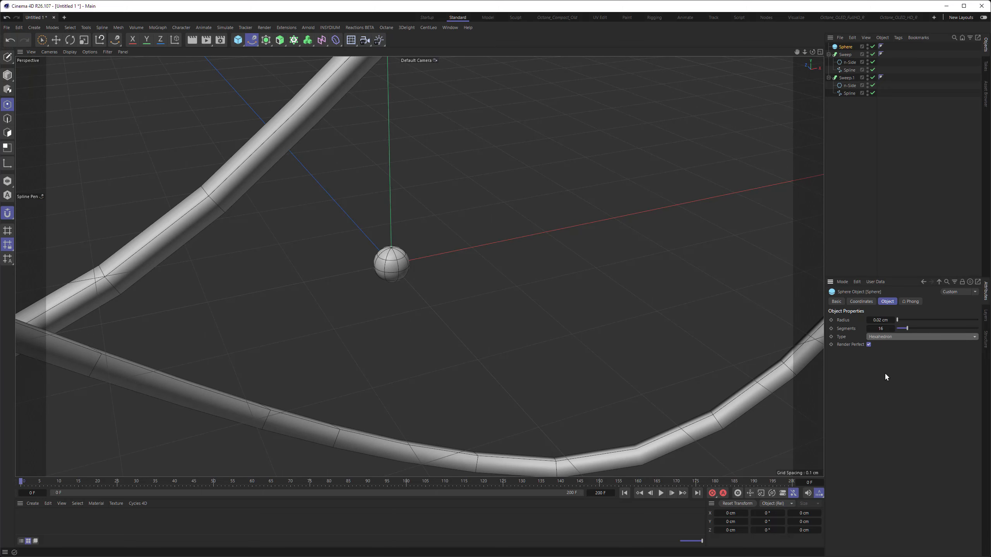
click(66, 51)
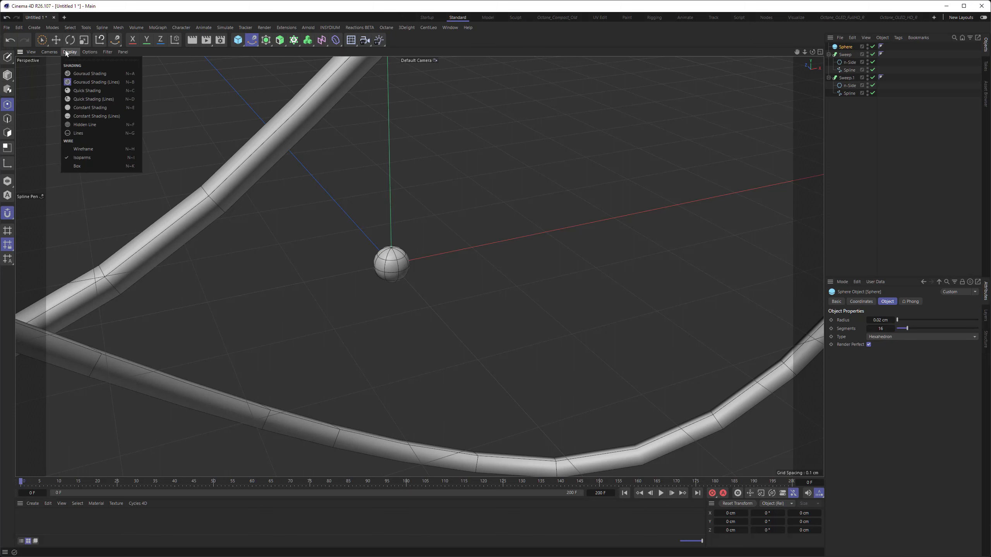
click(89, 149)
Lower the hexahedron sphere's segment count to 6.
scroll(409, 250, up, 4)
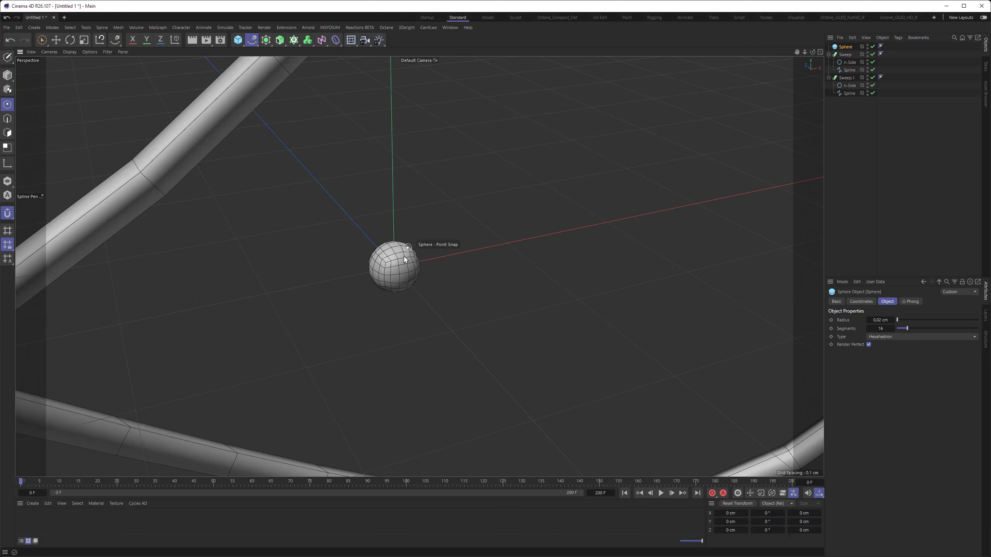
scroll(414, 249, up, 3)
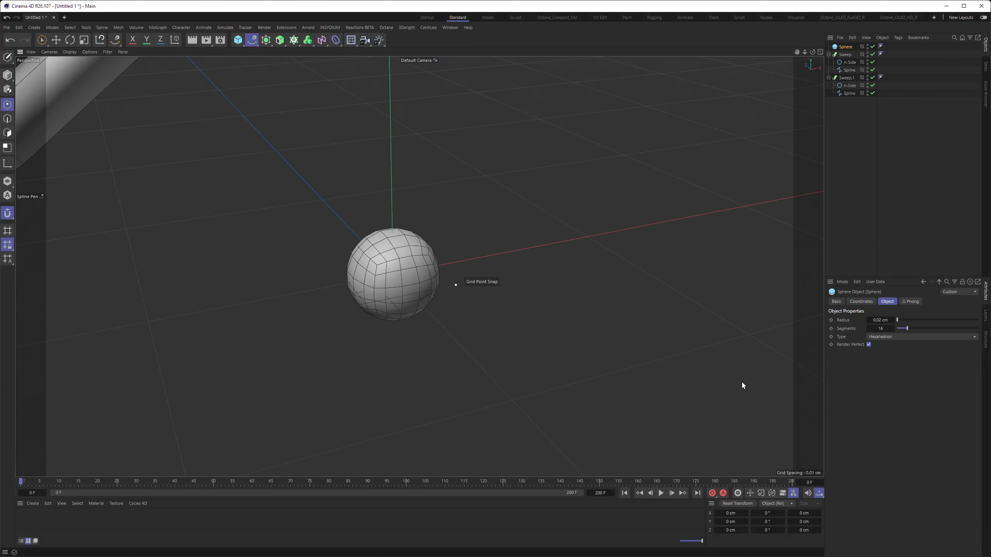
click(880, 329)
text(2)
key(Return)
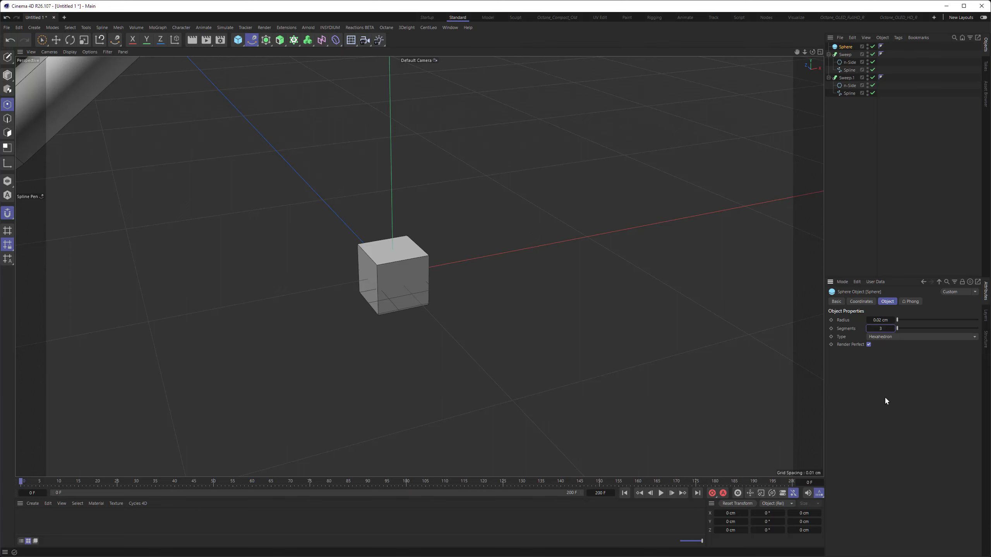
click(893, 329)
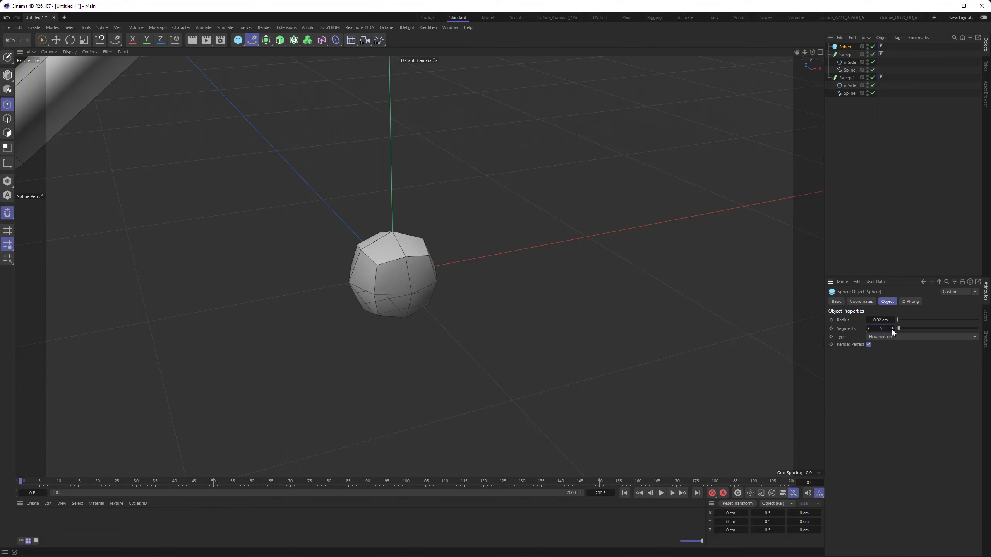
Smooth the low-poly sphere's shading by setting its Phong angle to 80°.
scroll(294, 277, down, 8)
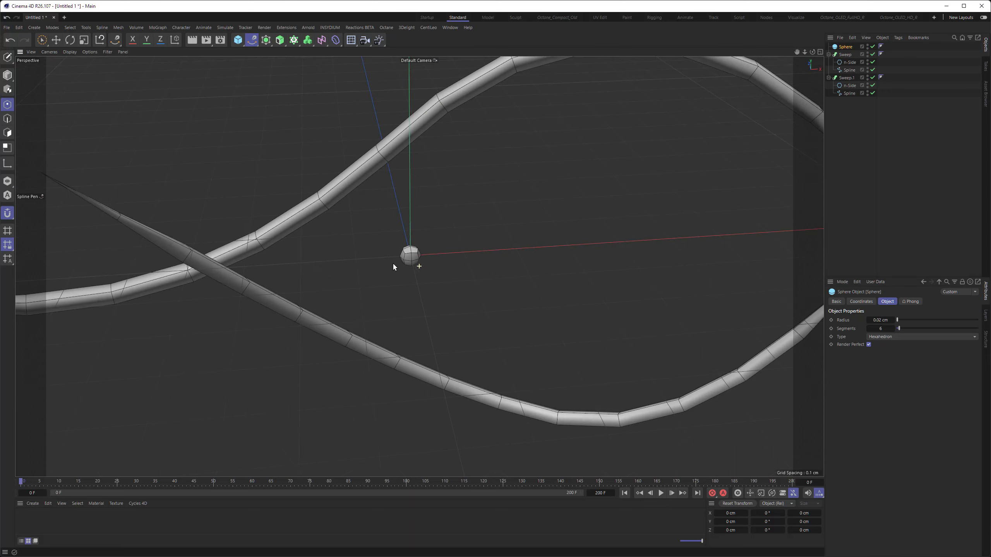
scroll(393, 265, down, 5)
mouse_move(393, 252)
alt+mouse_down()
mouse_move(381, 227)
mouse_move(384, 260)
alt+mouse_up()
scroll(384, 261, up, 3)
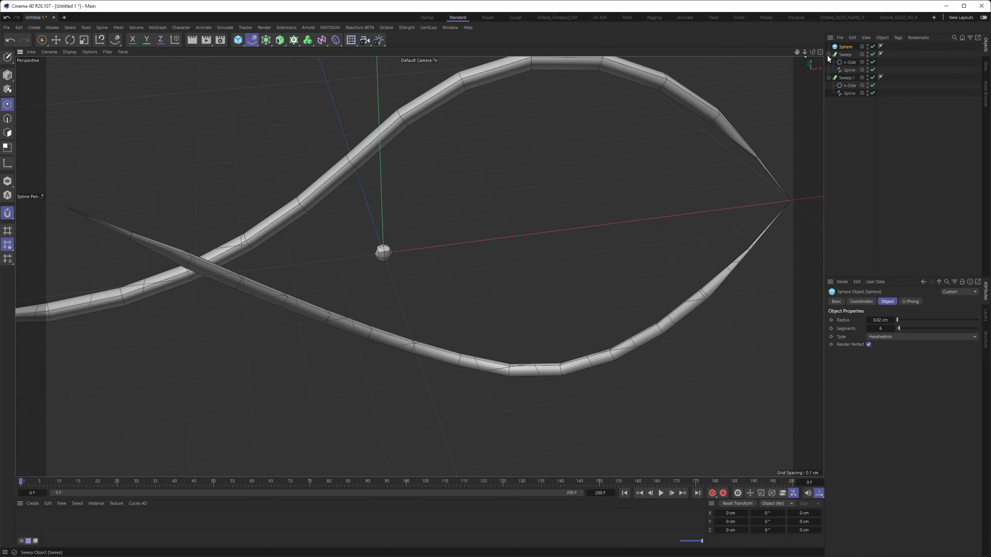
click(911, 301)
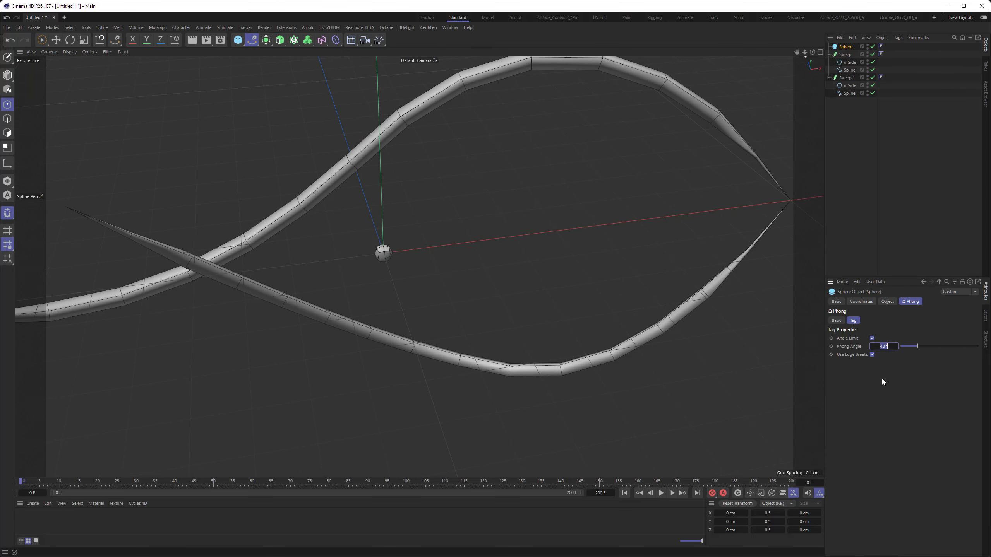
text(80)
key(Return)
scroll(425, 248, up, 3)
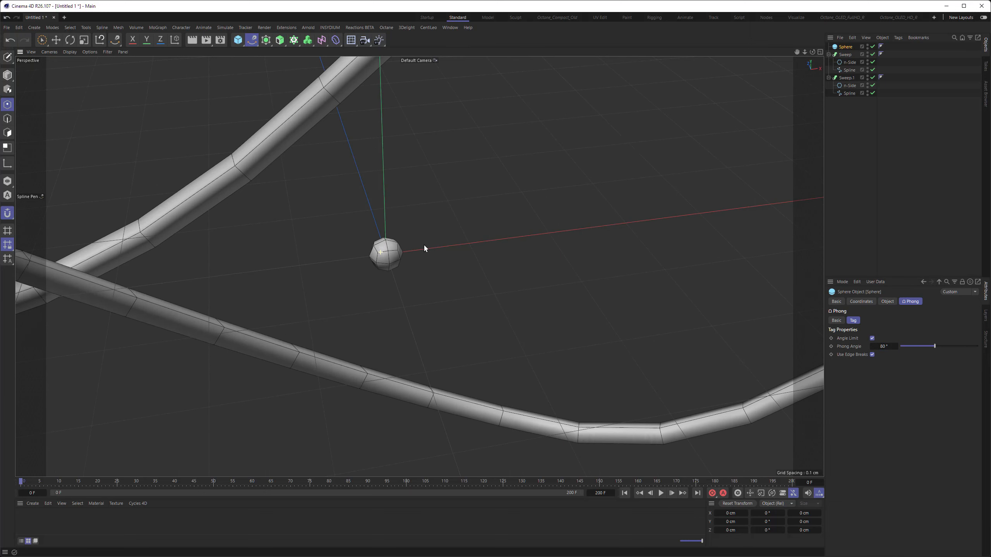
Deselect the sphere and show the scene in Gouraud shading with lines.
scroll(424, 248, down, 1)
click(426, 248)
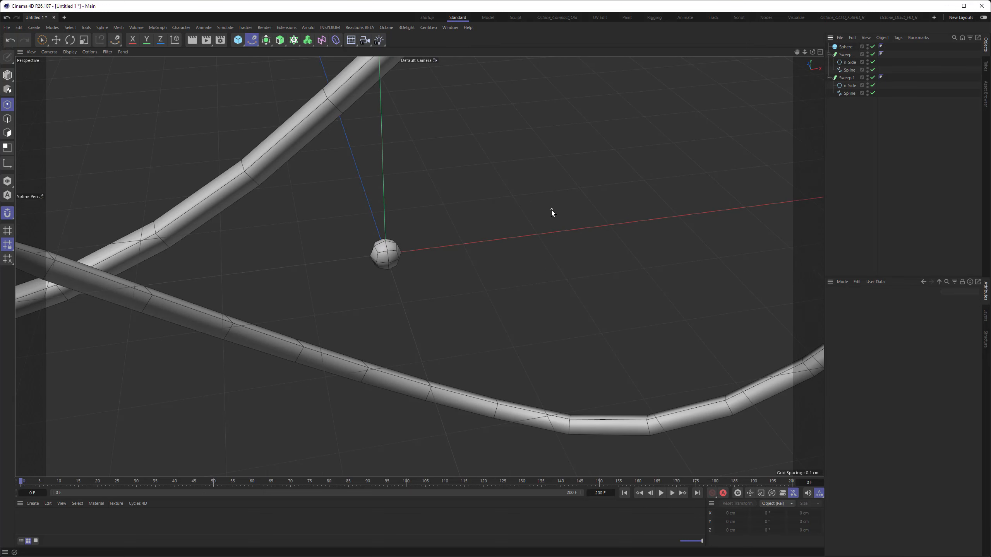
key(n)
key(b)
alt+drag(405, 246, 371, 297)
scroll(369, 295, down, 5)
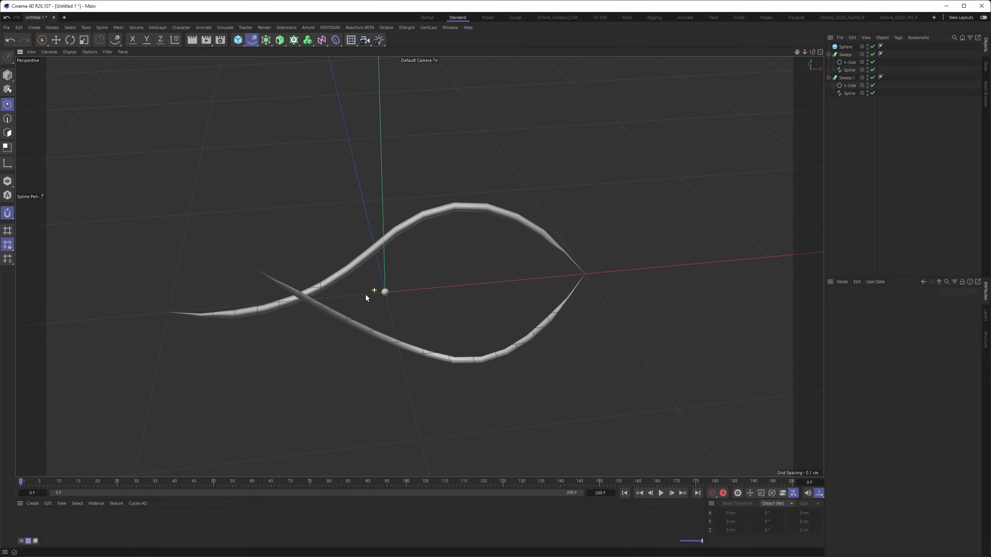
mouse_move(367, 292)
alt+middle_down()
mouse_move(383, 295)
mouse_move(373, 290)
alt+middle_up()
Readjust the sphere's radius until its size suits the two strands.
click(845, 47)
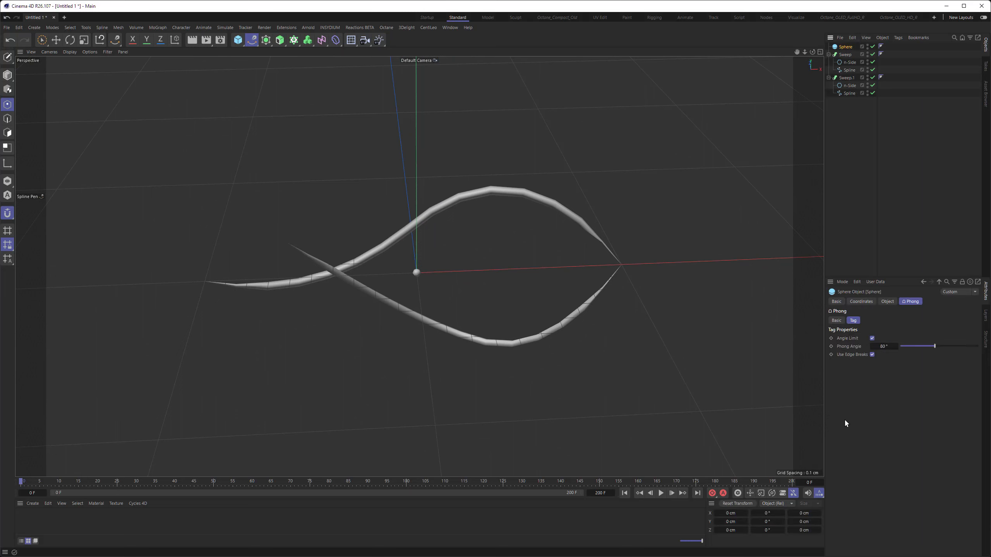
click(861, 301)
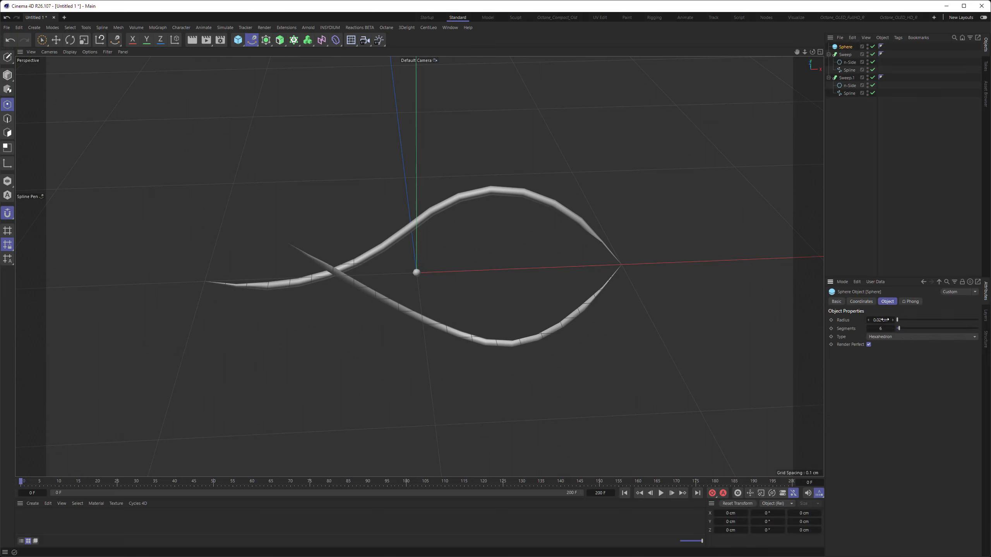
click(884, 319)
drag(881, 320, 906, 321)
text(3)
key(Return)
click(879, 320)
text(5)
key(Return)
alt+middle_drag(417, 268, 386, 296)
alt+drag(387, 297, 400, 295)
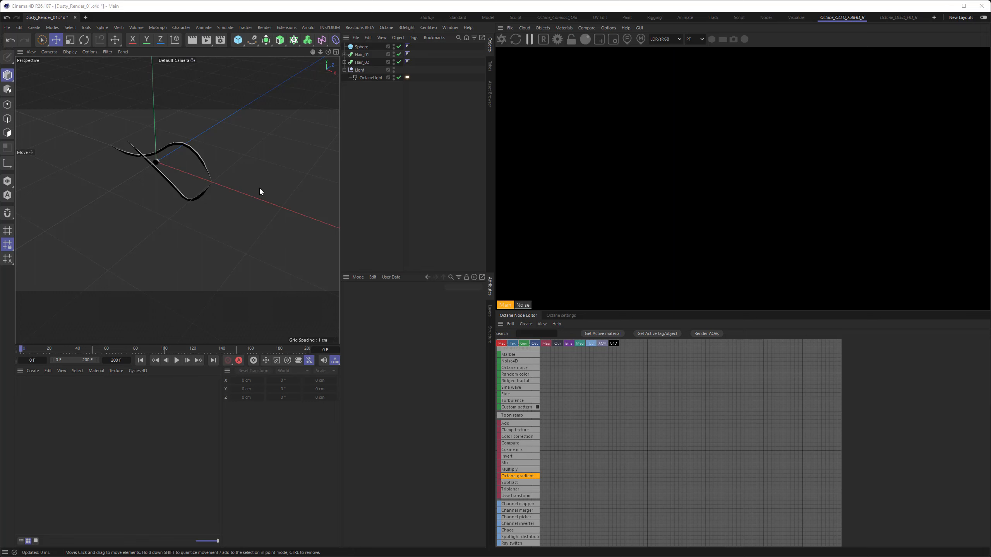
Bring the Octane light and object tools into view in the prepared render scene.
click(293, 42)
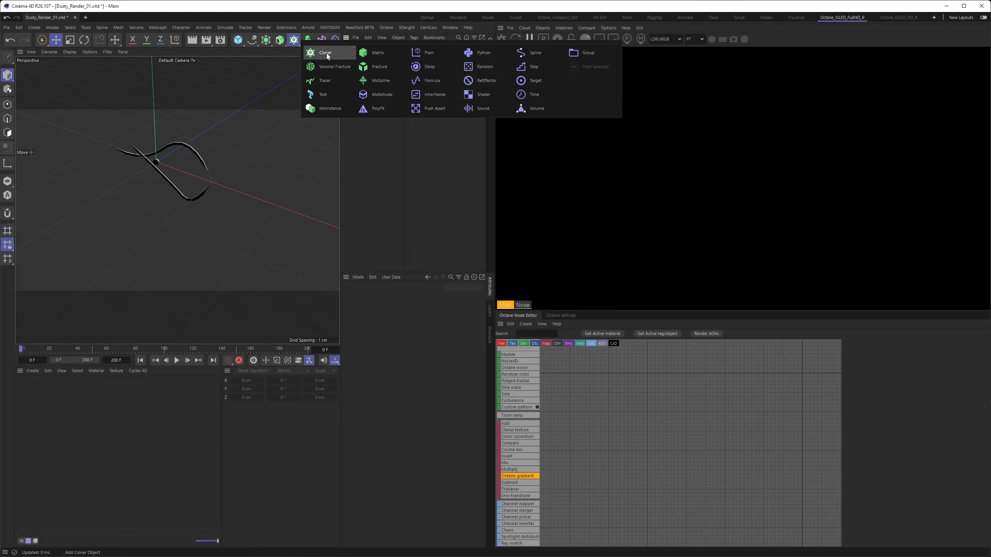
click(258, 93)
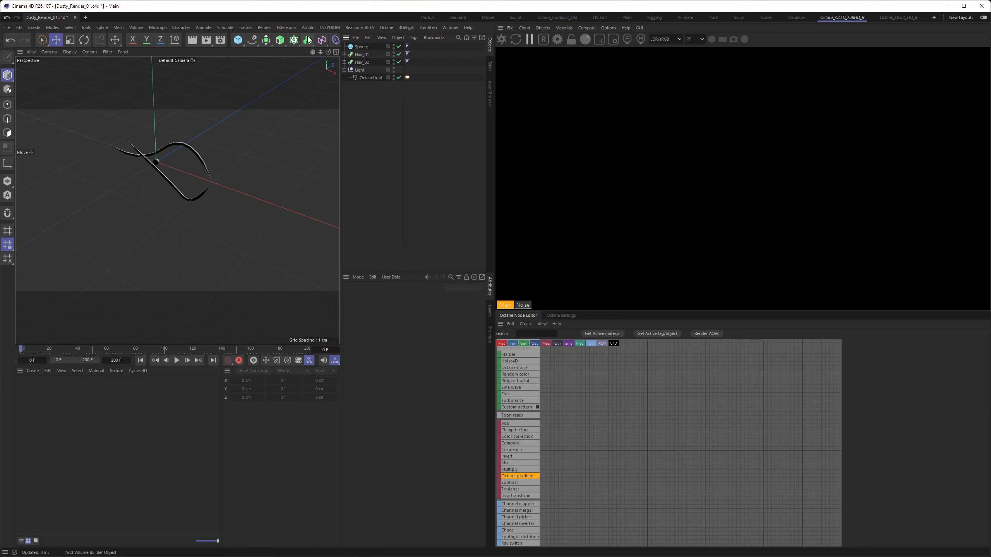
middle_drag(306, 40, 122, 41)
scroll(220, 41, down, 5)
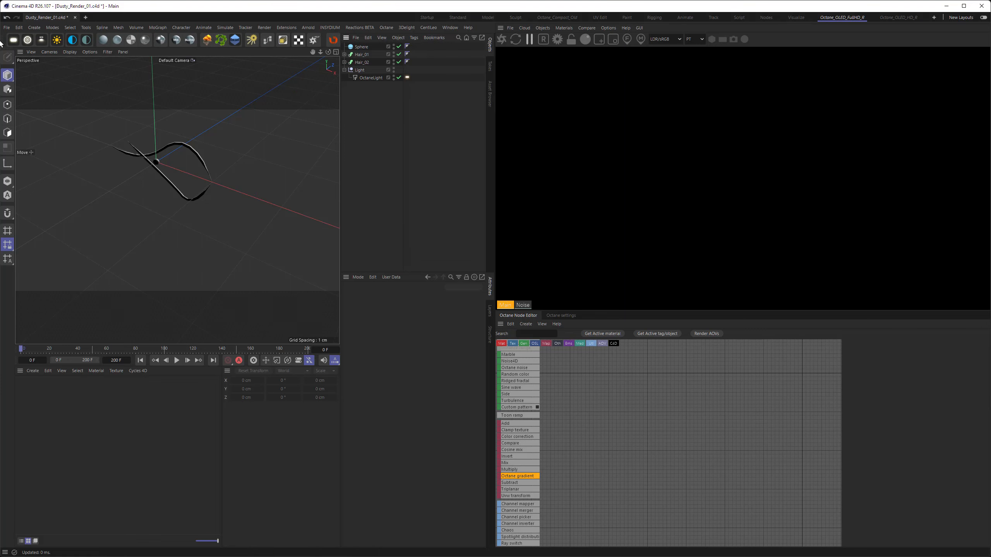